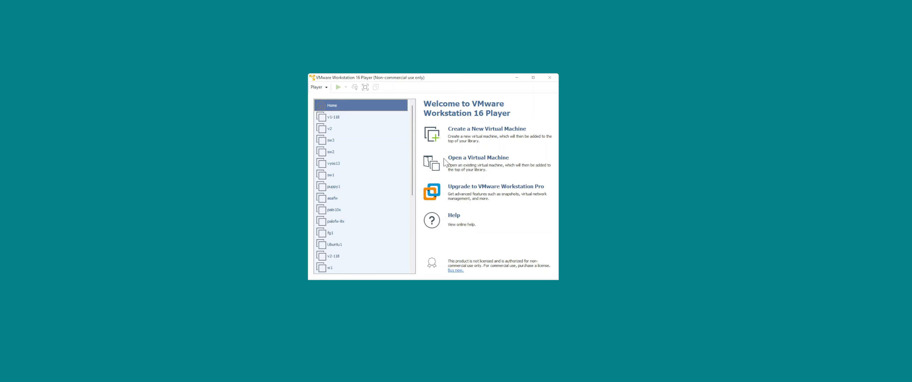
Start a new virtual machine with the operating system installed later, choosing Other as guest system and Other 64-bit as version.
click(461, 132)
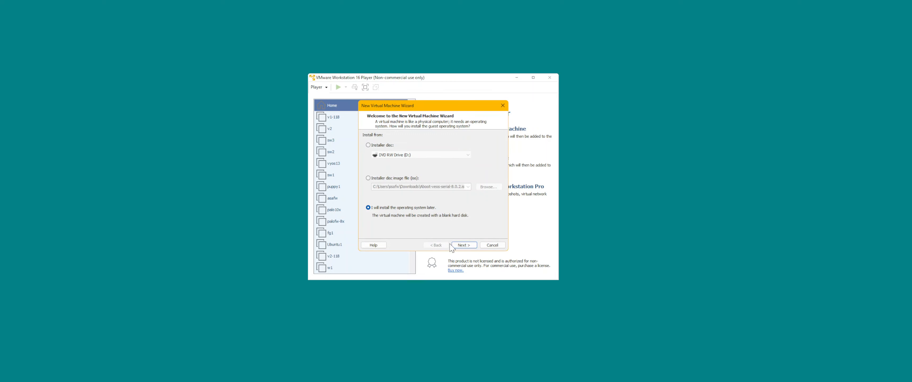
click(461, 245)
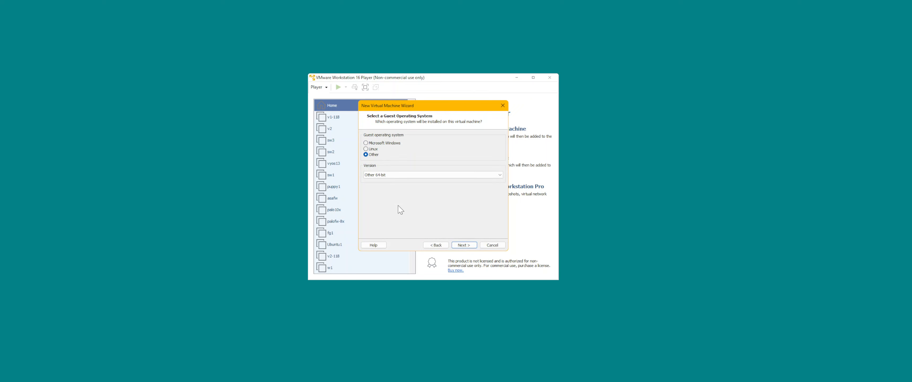
click(437, 246)
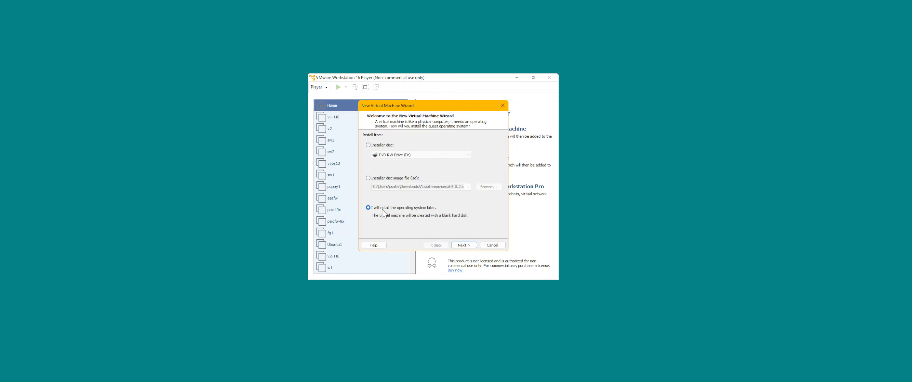
click(462, 244)
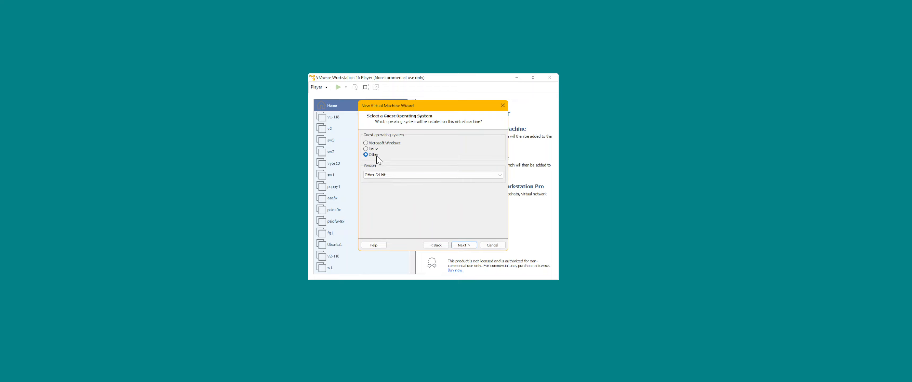
click(394, 176)
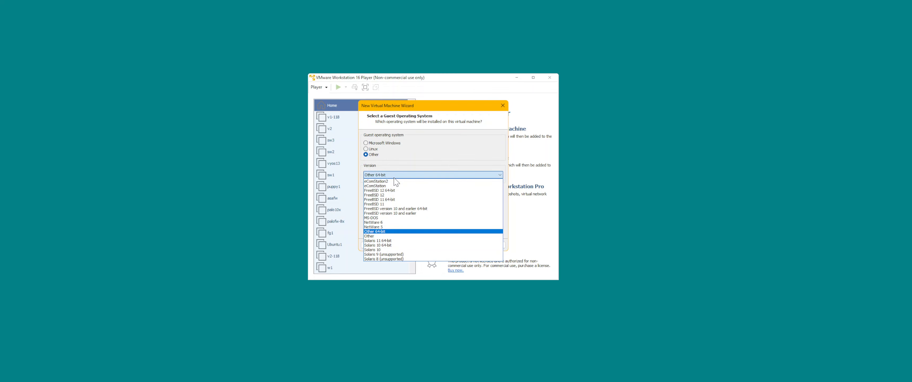
click(395, 178)
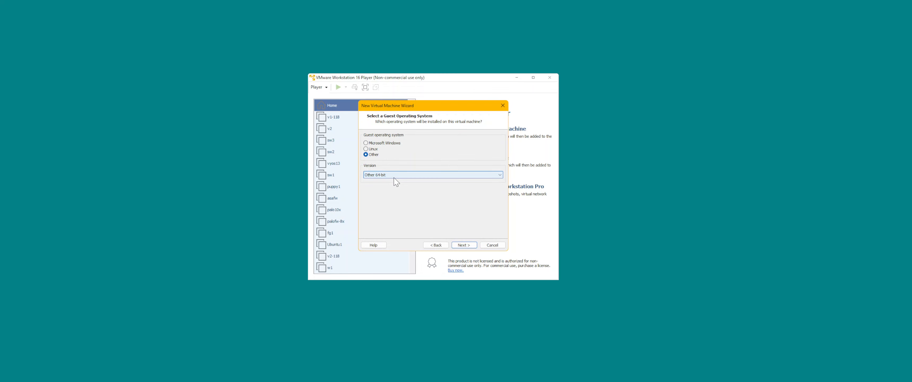
click(464, 245)
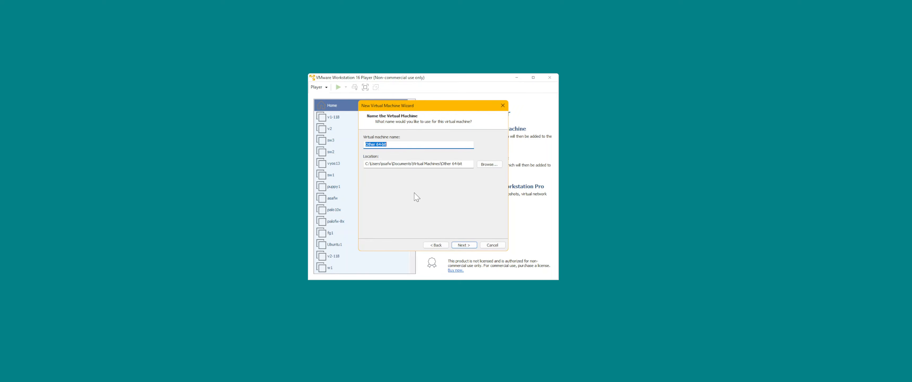
Name the virtual machine SW4 and finish creating it with an 8 GB disk split into multiple files.
text(SW4)
click(464, 245)
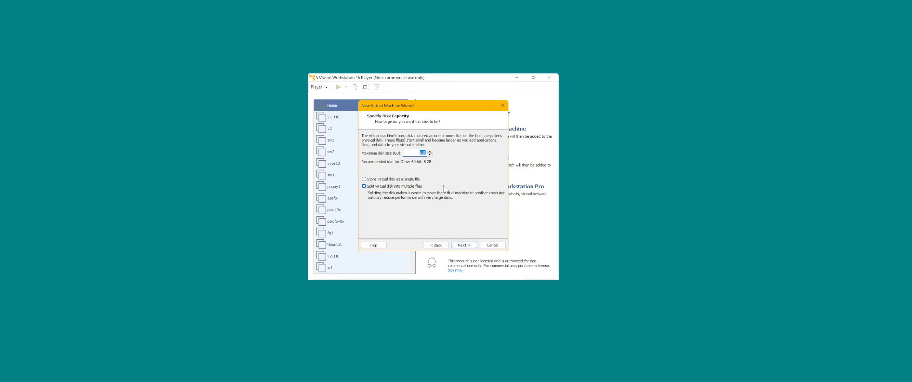
click(465, 245)
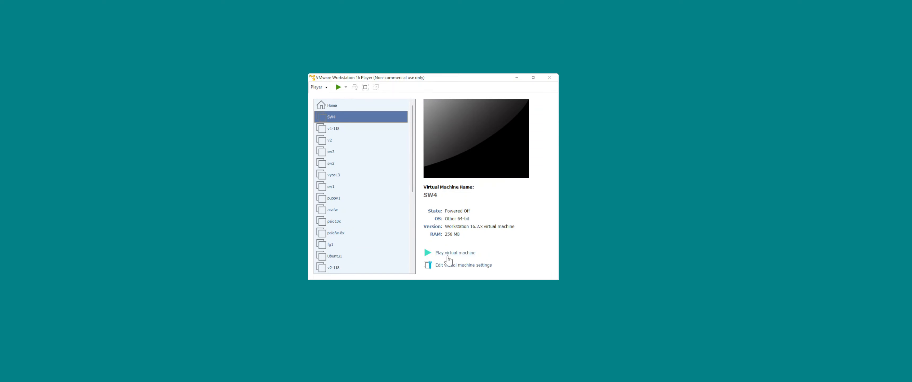
Set SW4's memory to 2048 MB and its number of processor cores to 2.
click(463, 265)
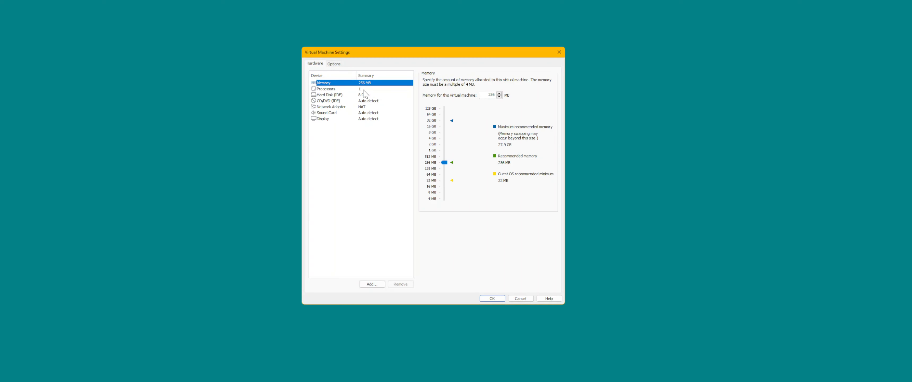
double_click(484, 97)
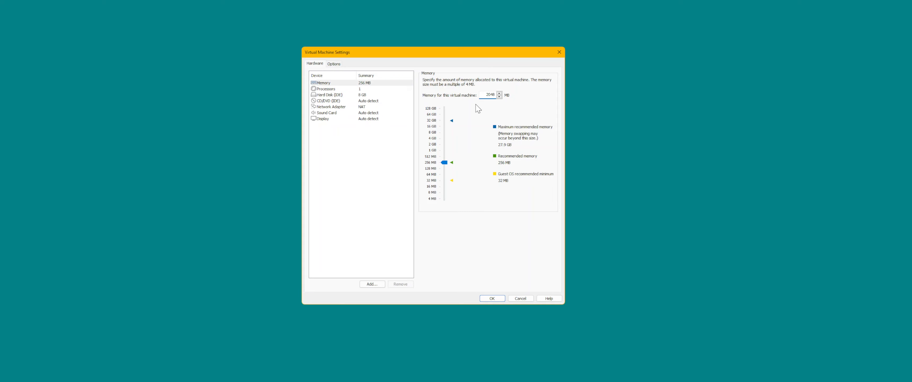
click(388, 90)
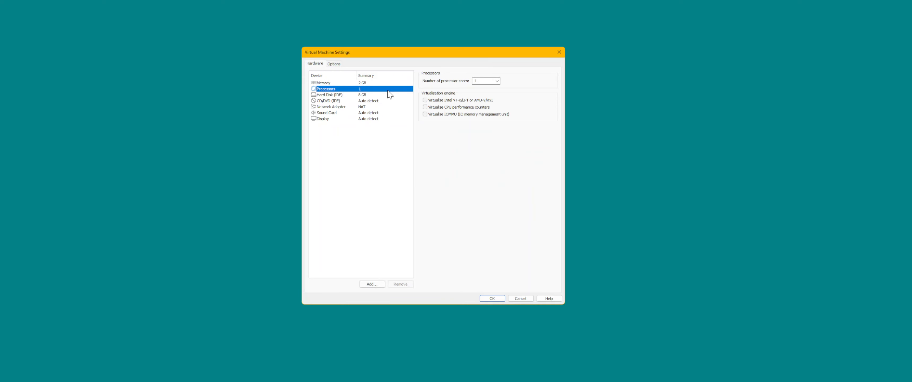
click(498, 81)
click(490, 93)
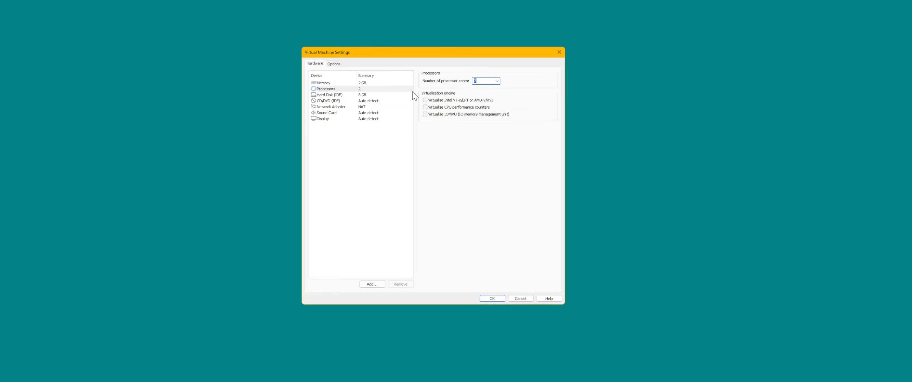
Remove SW4's IDE hard disk and set the CD/DVD drive to use the ISO image Aboot-veos-serial-8.0.2.iso from Downloads.
click(365, 96)
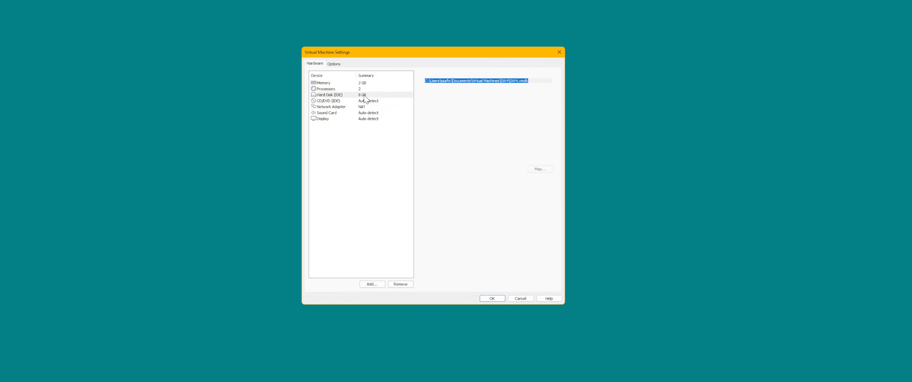
click(402, 284)
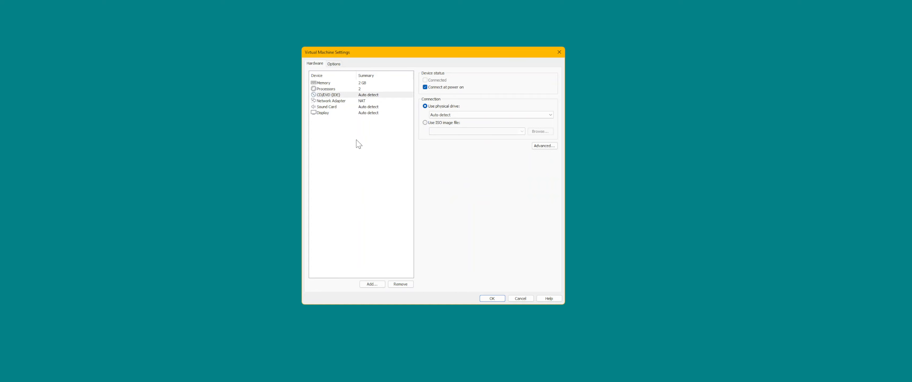
click(379, 96)
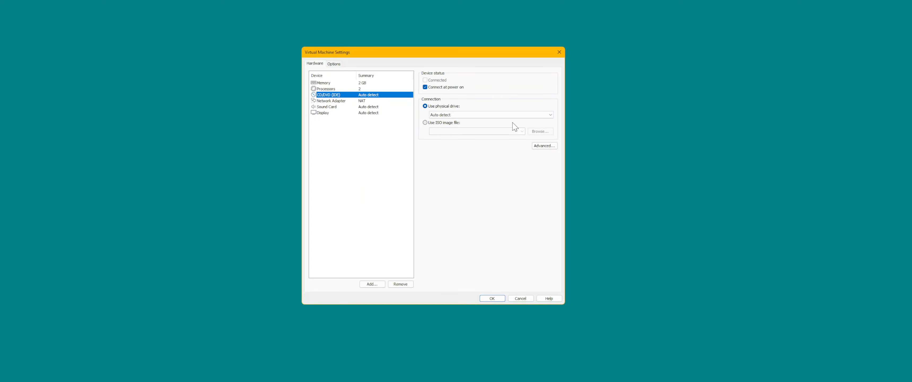
click(456, 123)
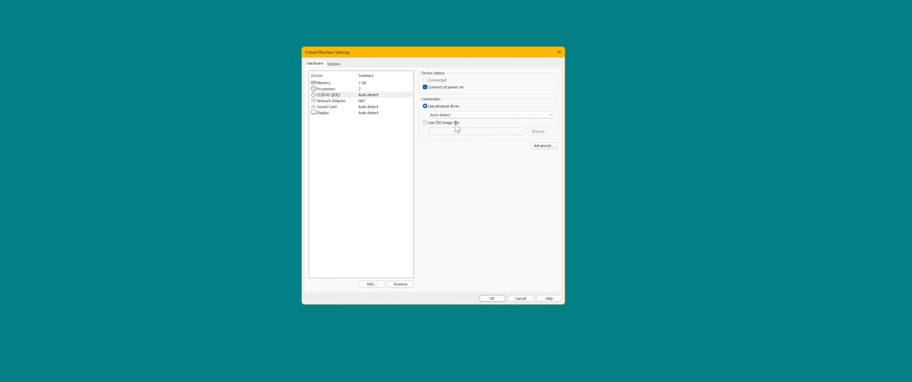
click(540, 132)
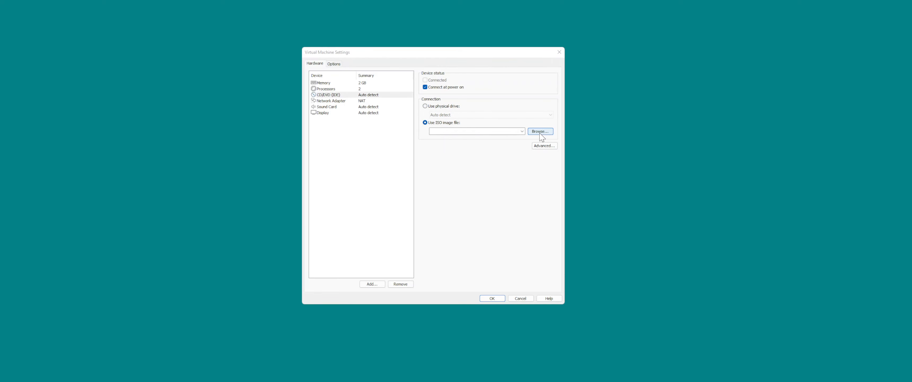
scroll(337, 142, up, 10)
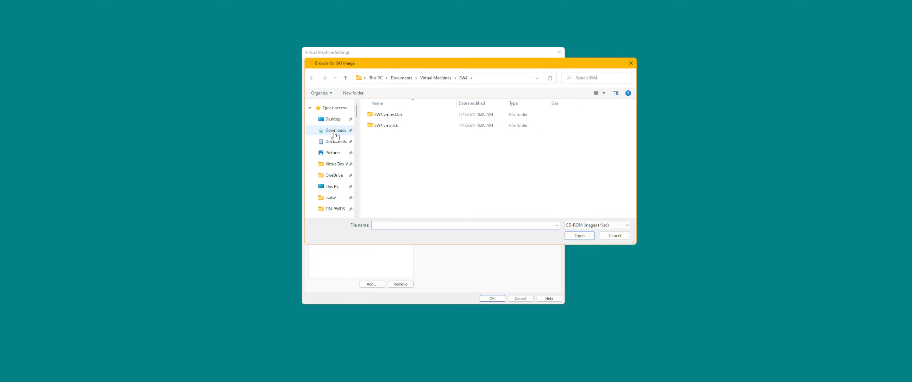
click(335, 130)
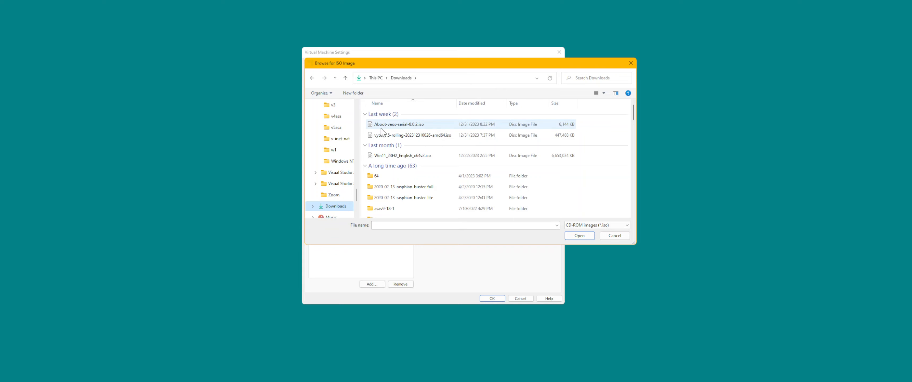
click(390, 127)
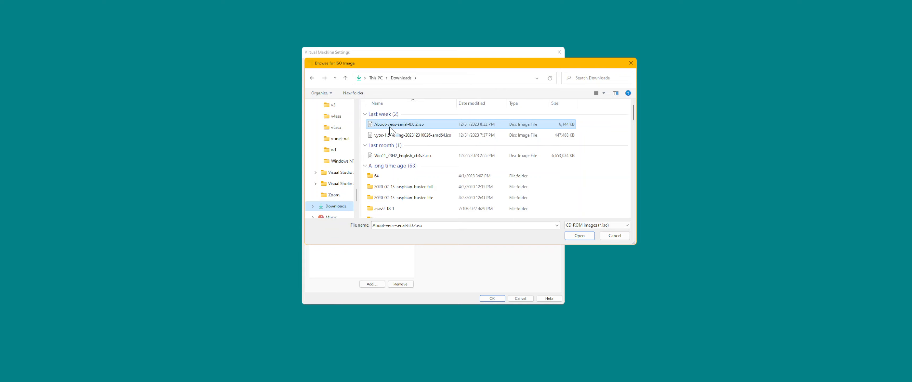
click(579, 236)
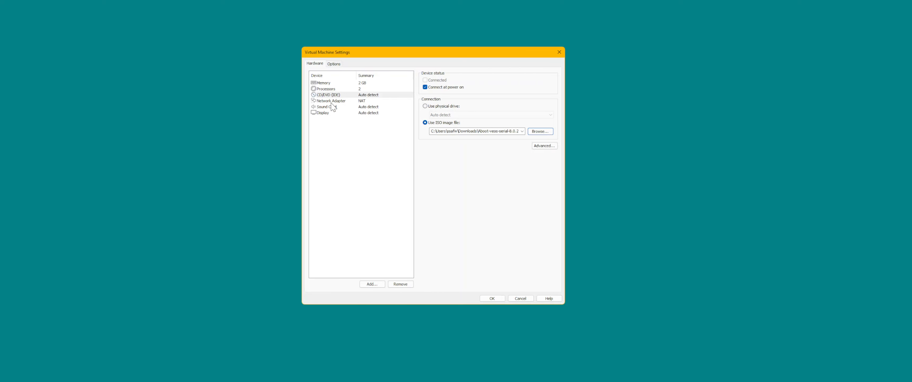
Add an IDE hard disk using the existing virtual disk vEOS64-lab-4.31.0F - Copy (5).vmdk from Downloads, keeping its existing format.
click(372, 284)
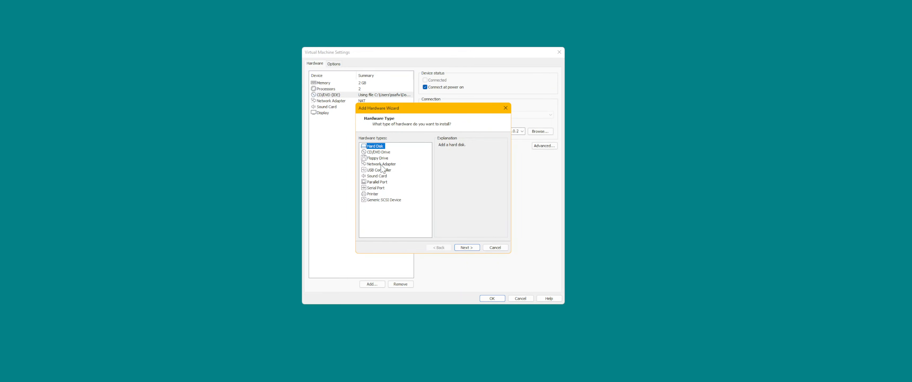
click(468, 248)
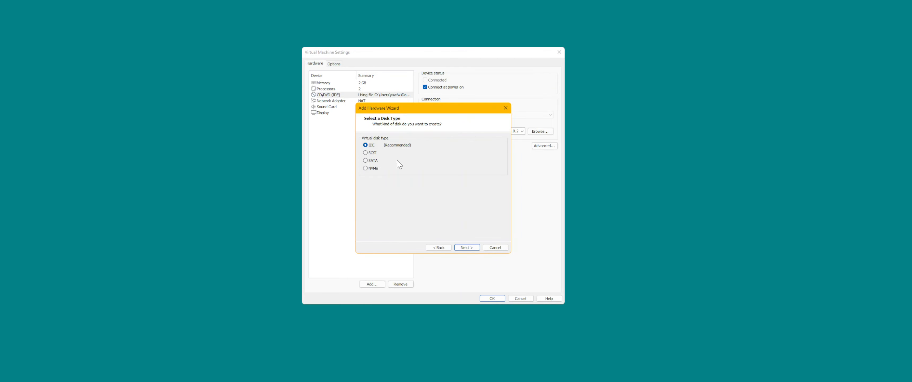
click(468, 249)
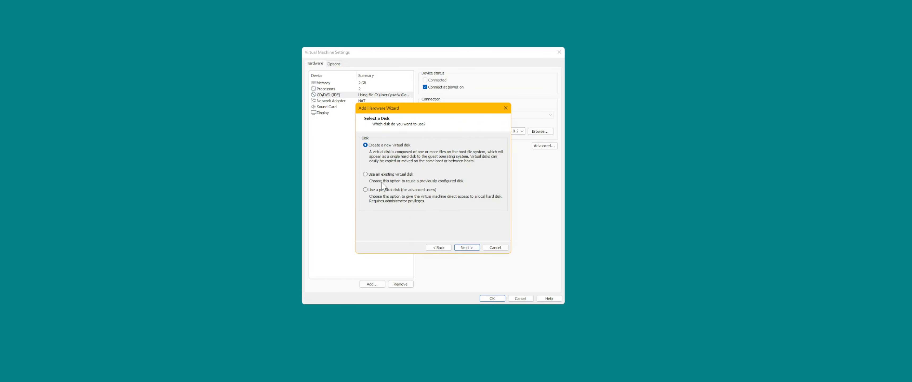
click(387, 175)
click(459, 248)
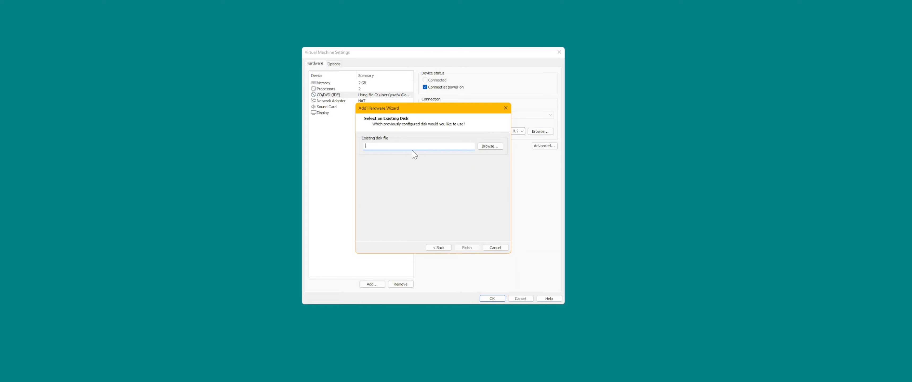
click(490, 146)
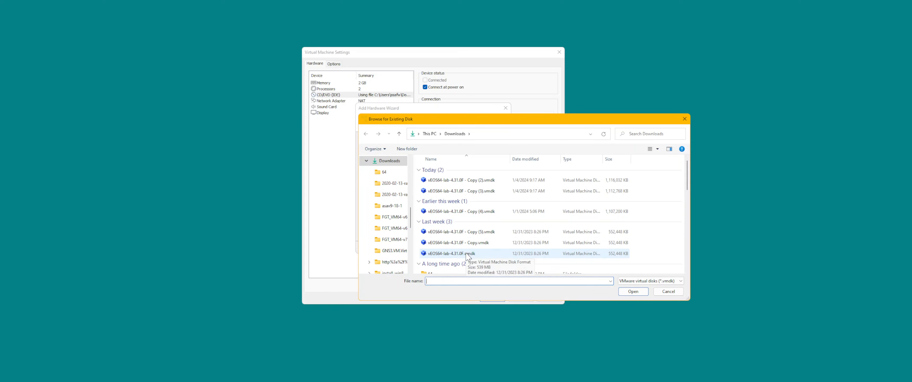
click(475, 234)
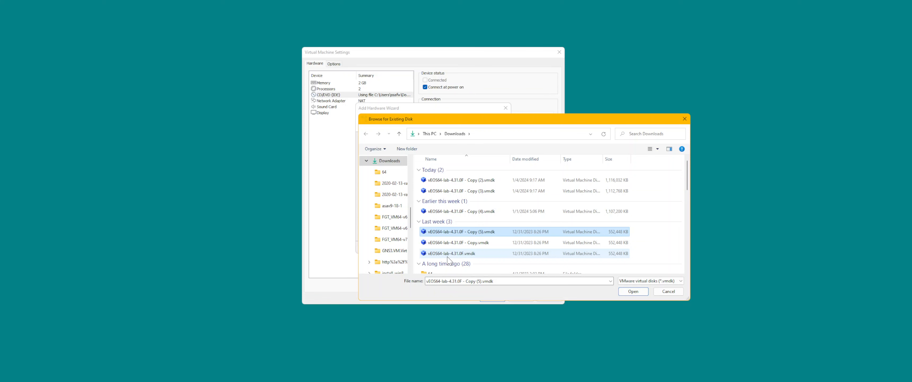
click(633, 291)
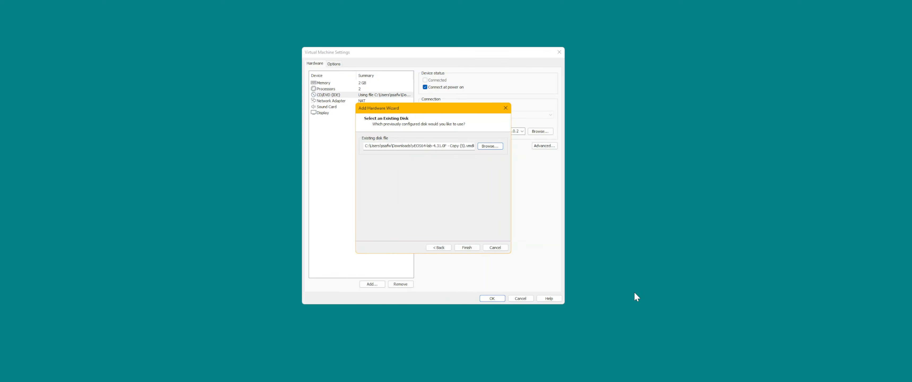
click(475, 248)
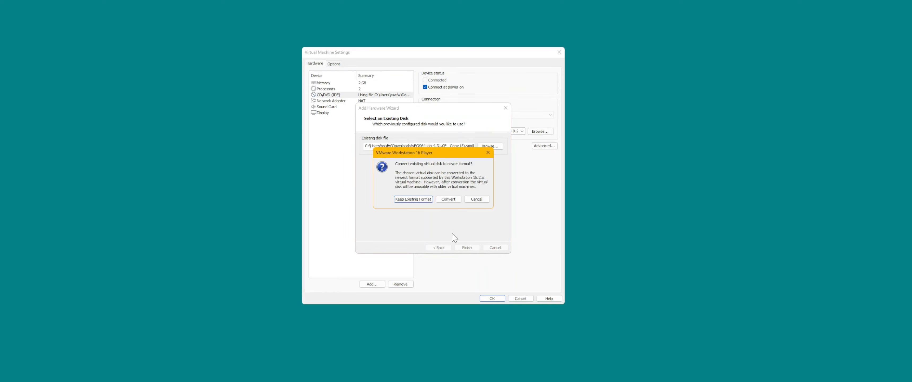
click(414, 200)
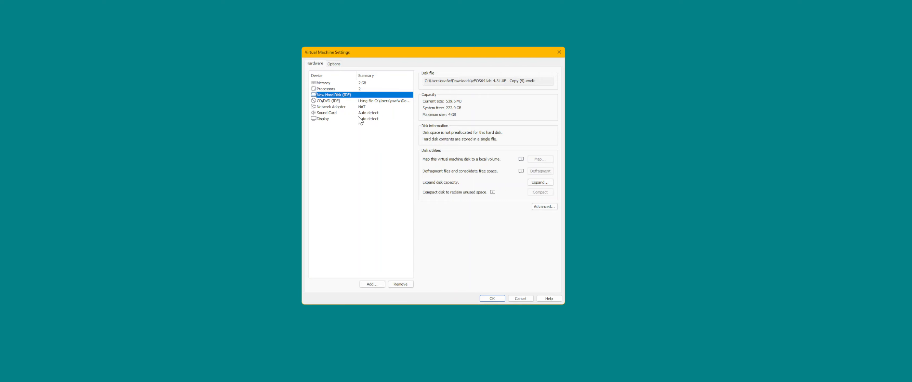
Add a second network adapter to the SW4 virtual machine.
click(372, 284)
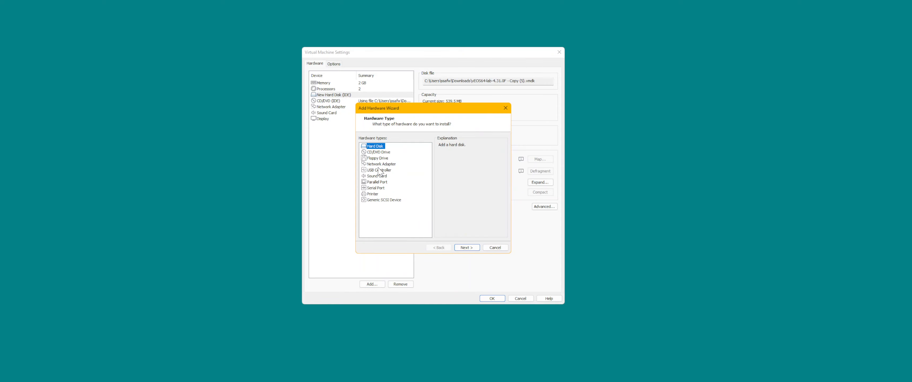
click(379, 170)
click(380, 164)
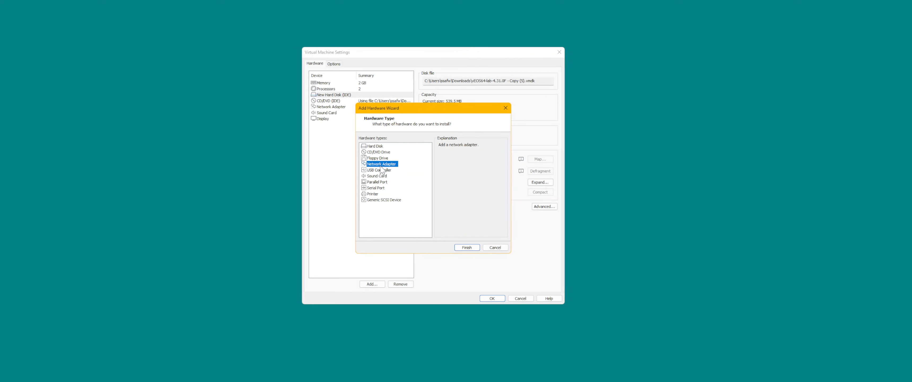
click(466, 247)
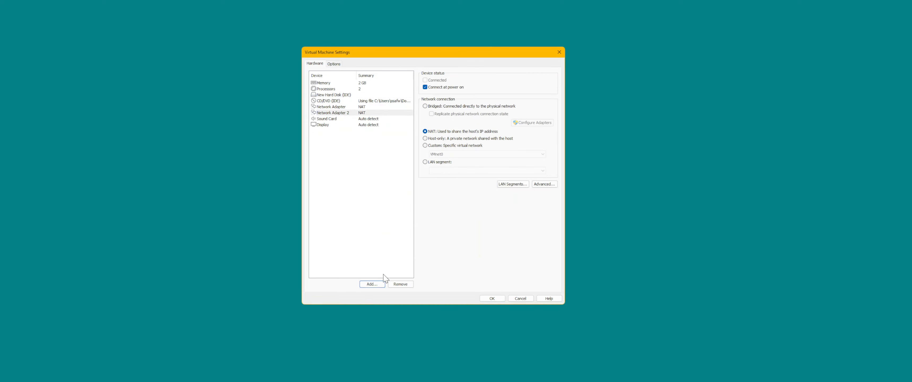
Add a third and a fourth network adapter to the SW4 virtual machine.
click(382, 283)
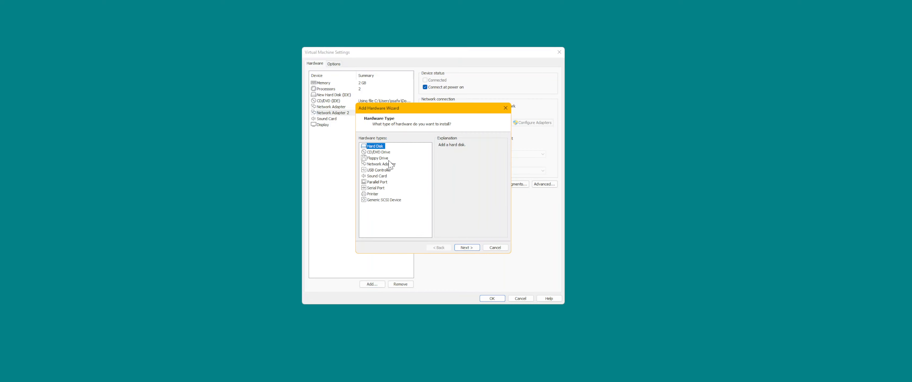
click(389, 165)
click(467, 247)
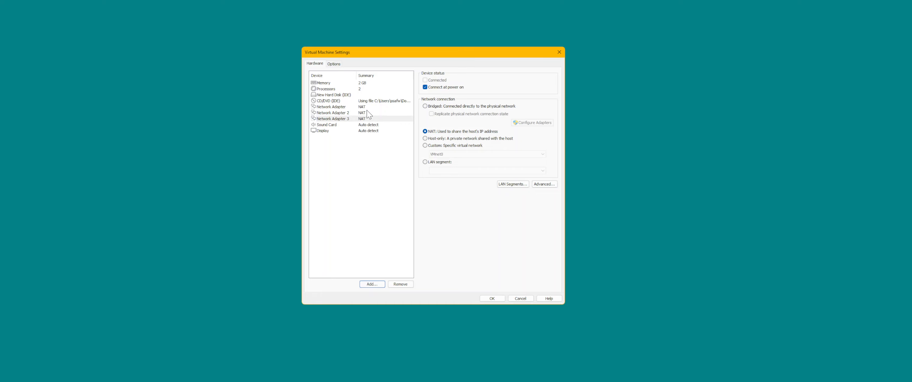
click(372, 283)
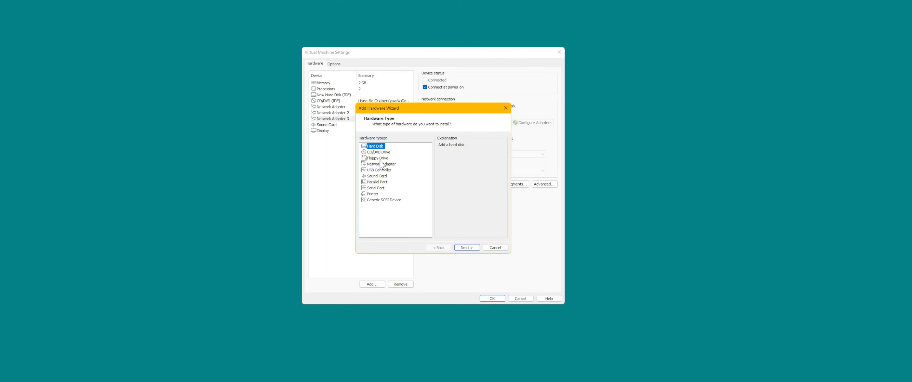
click(372, 159)
click(375, 163)
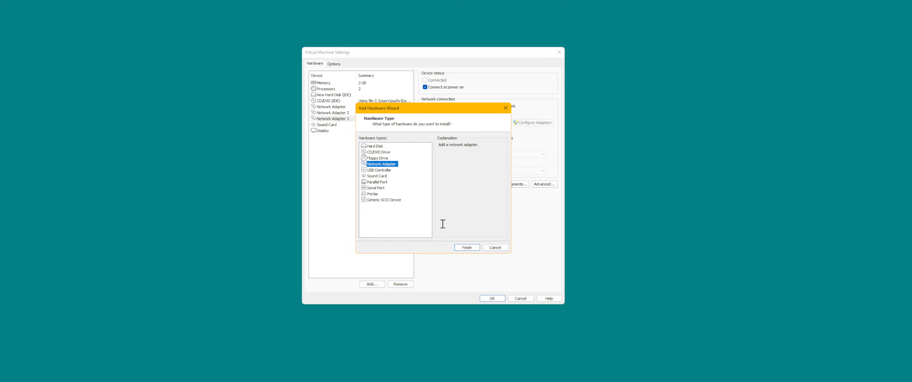
click(467, 248)
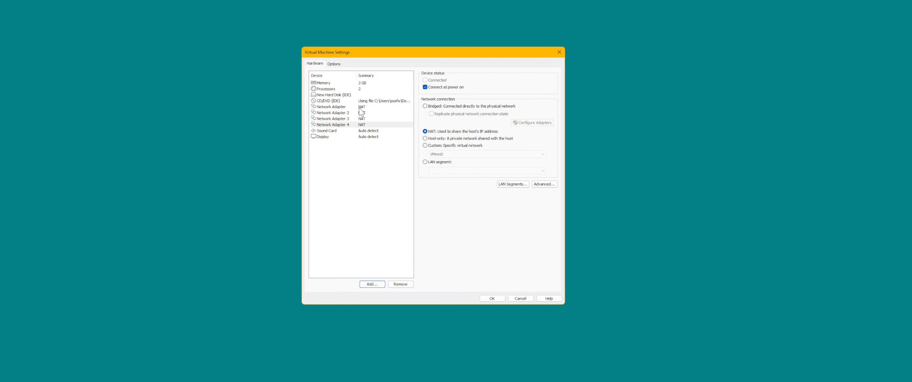
Set the first network adapter to Host-only and switch Network Adapter 2 to a LAN segment connection.
click(346, 107)
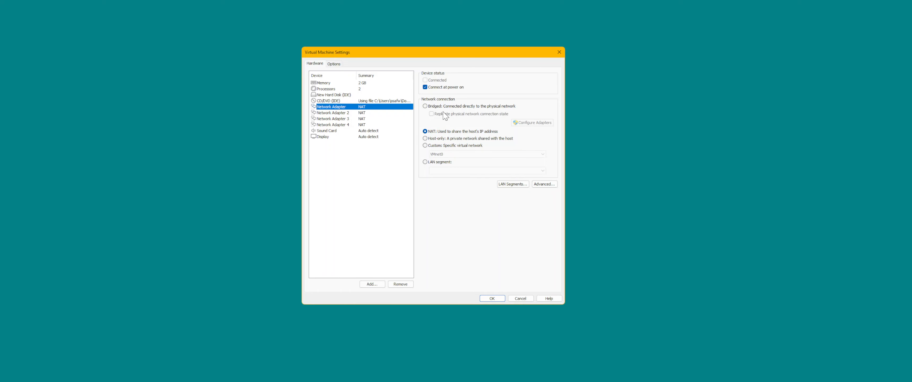
click(445, 138)
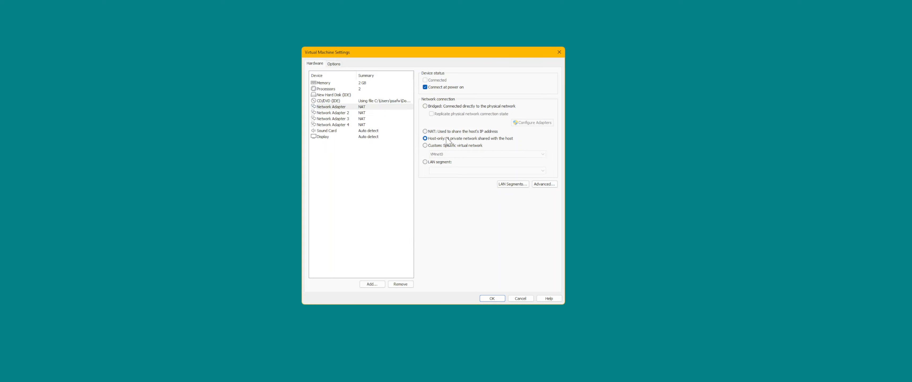
click(366, 113)
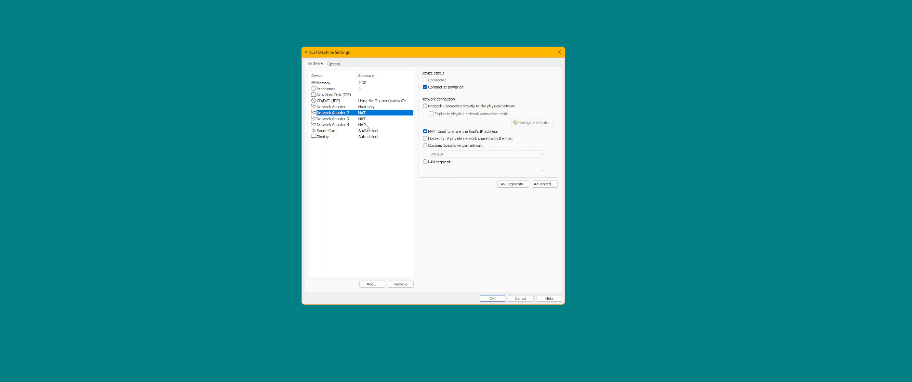
click(430, 163)
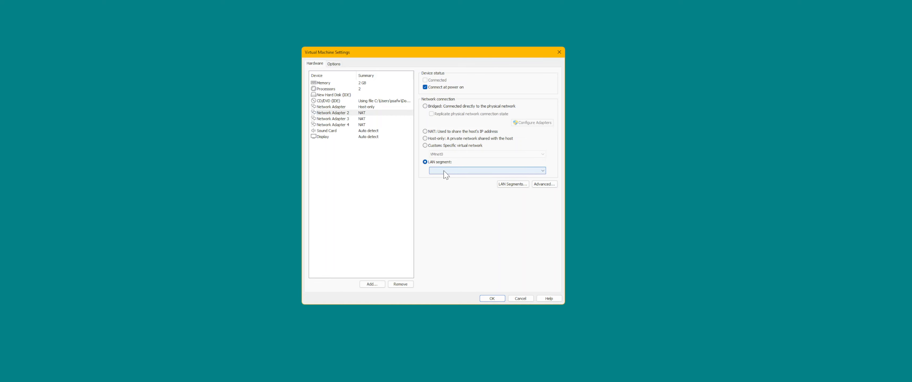
click(516, 186)
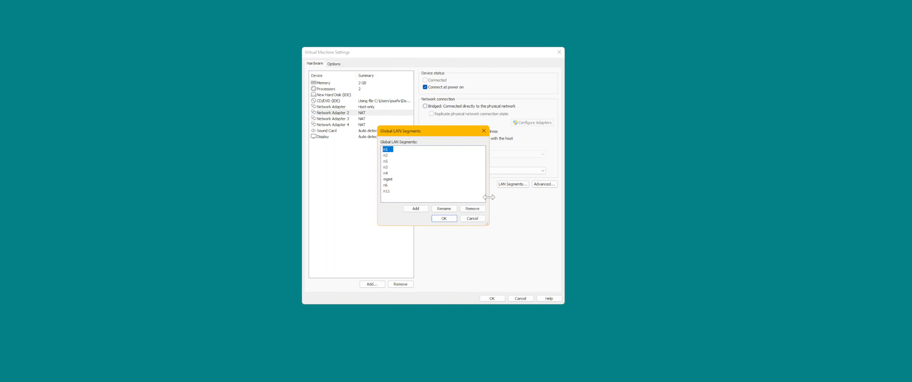
click(417, 209)
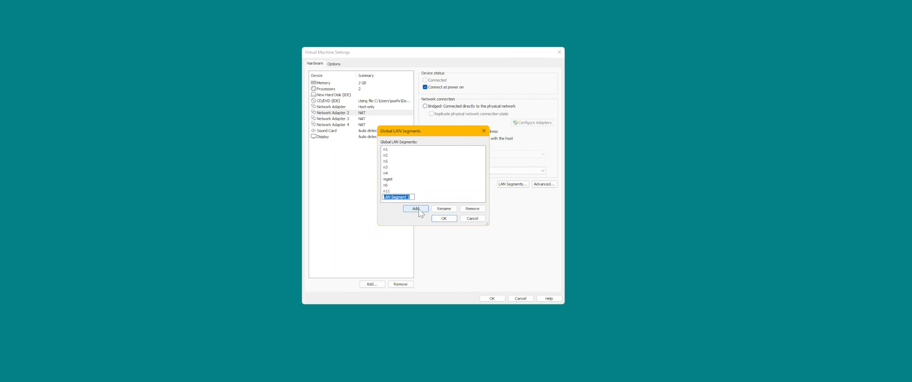
click(467, 219)
Assign the existing LAN segment n1 to Network Adapter 2.
click(443, 171)
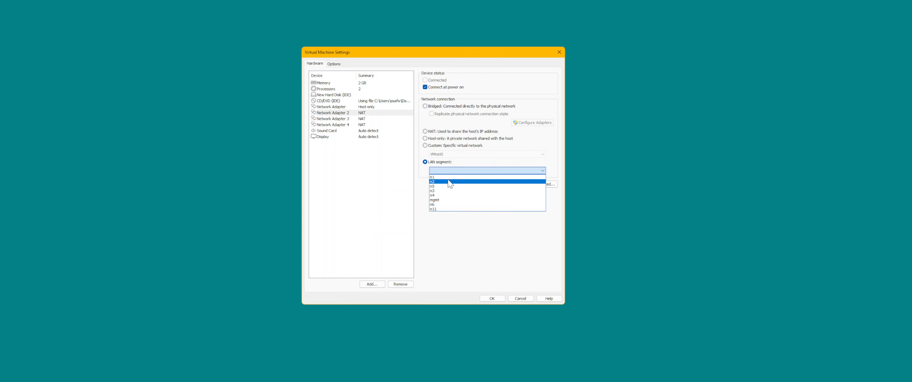
key(Up)
key(Return)
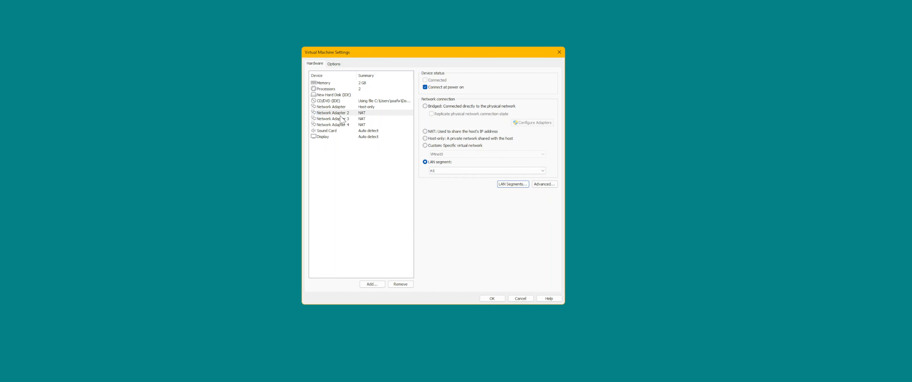
Connect Network Adapter 3 to LAN segment n2 and save SW4's virtual machine settings.
click(346, 118)
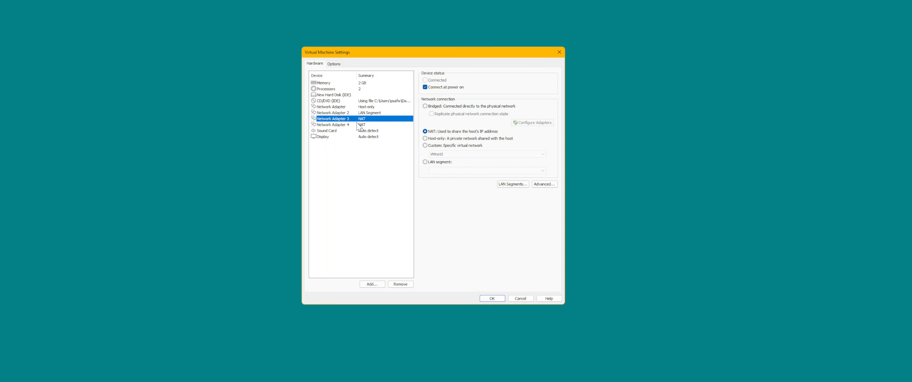
click(426, 163)
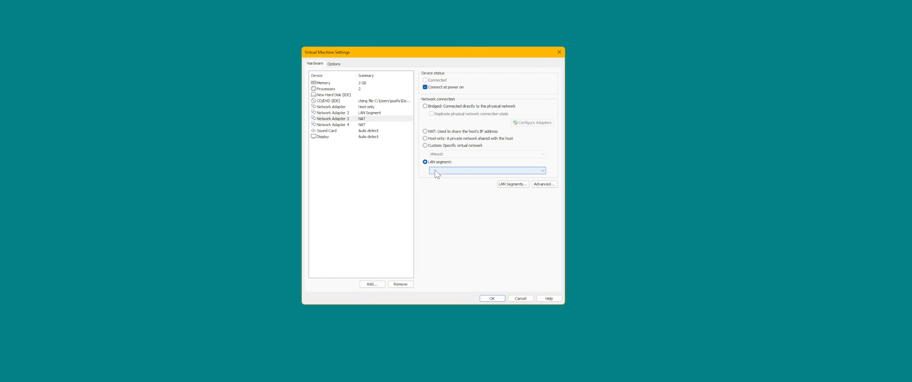
click(434, 171)
click(439, 182)
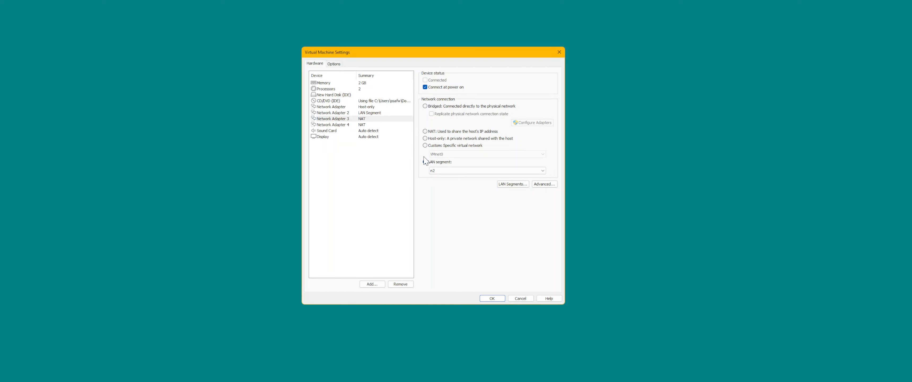
click(491, 299)
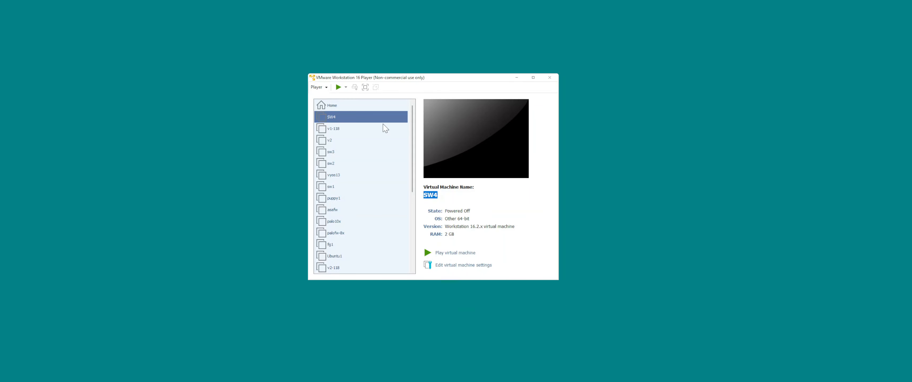
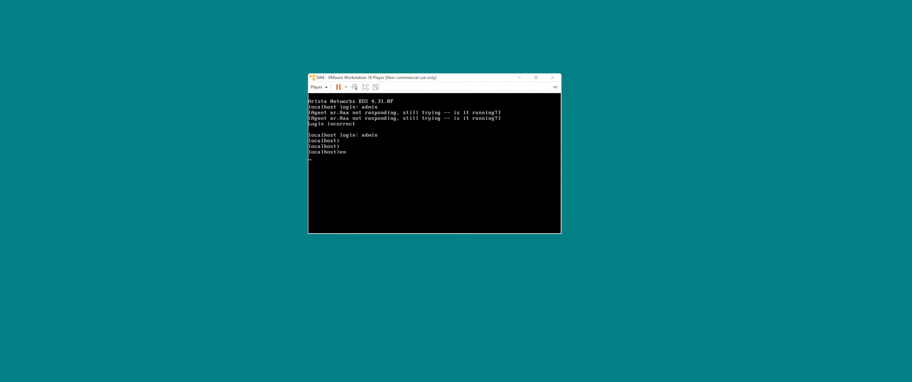
Enter privileged mode on the switch and display the full interface details followed by the interface status summary.
key(Return)
key(Return)
text(show interfaces)
key(Return)
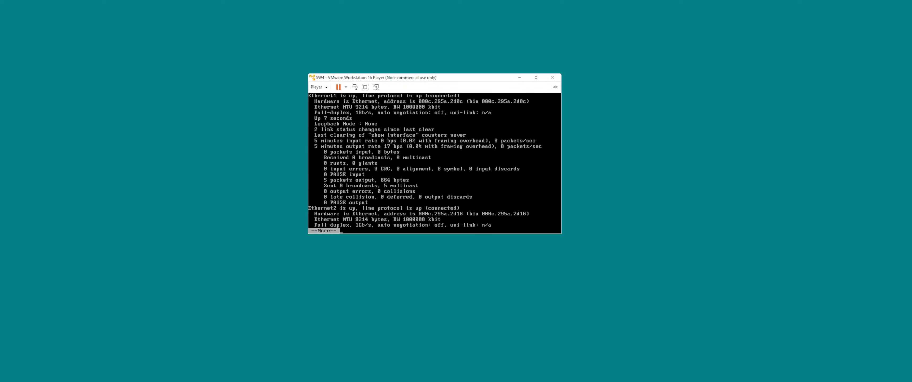
key(q)
key(Up)
text(status)
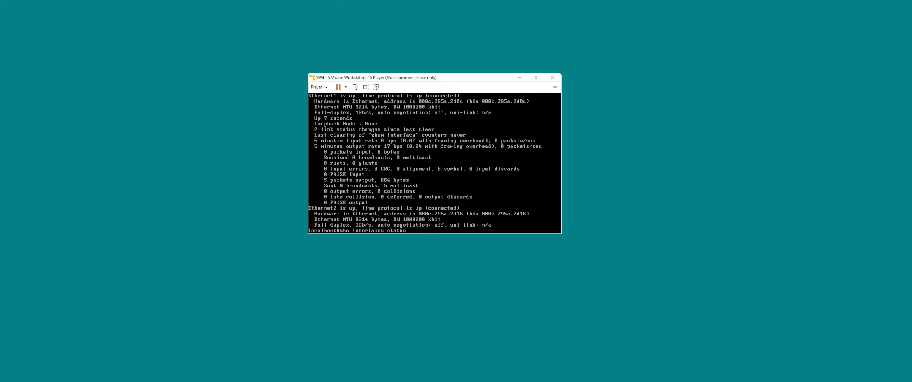
key(Return)
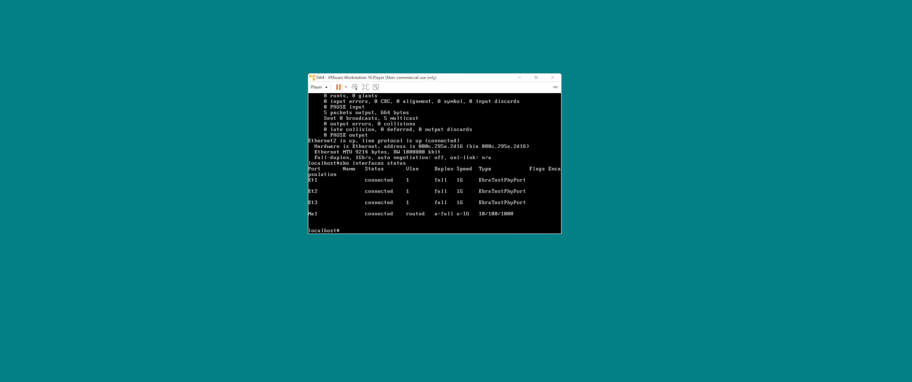
Enter configuration mode and set the switch's hostname to SW4.
text(configure)
key(Return)
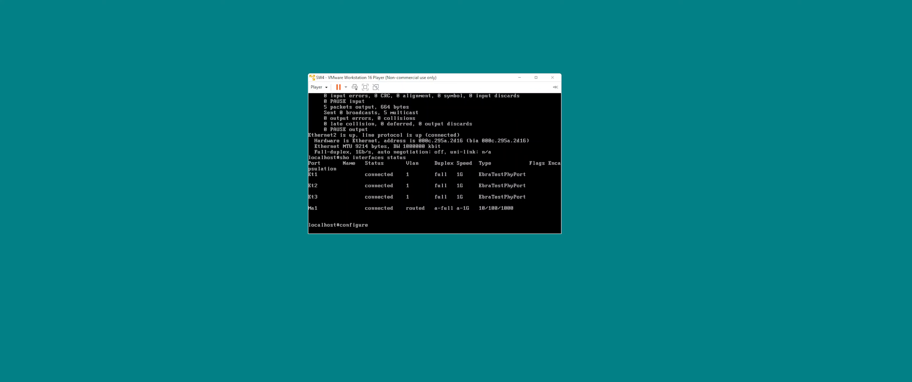
text(hostname SW4)
key(Return)
key(Return)
key(Return)
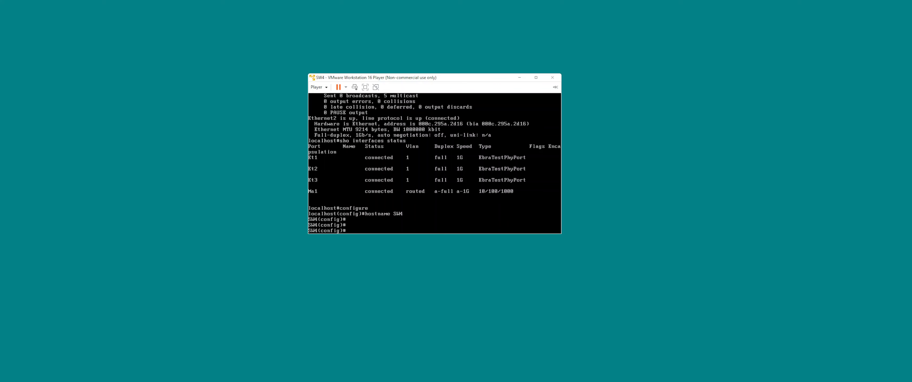
Leave configuration mode and show the interface details of e1, e2 and e3 one after another.
key(ctrl+z)
text(sho int e1)
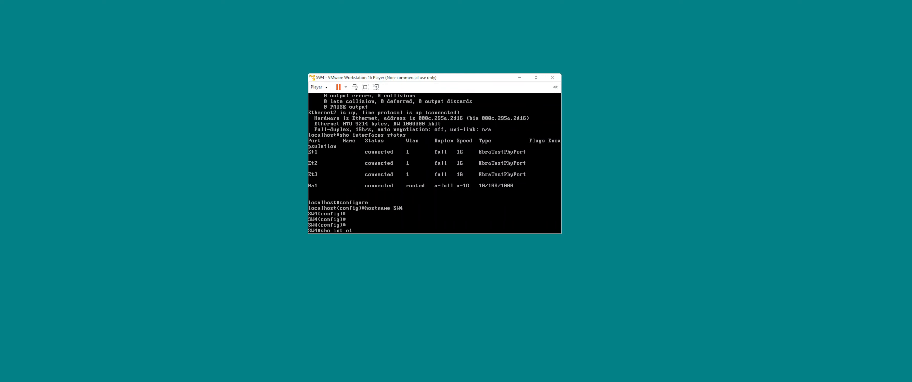
key(Return)
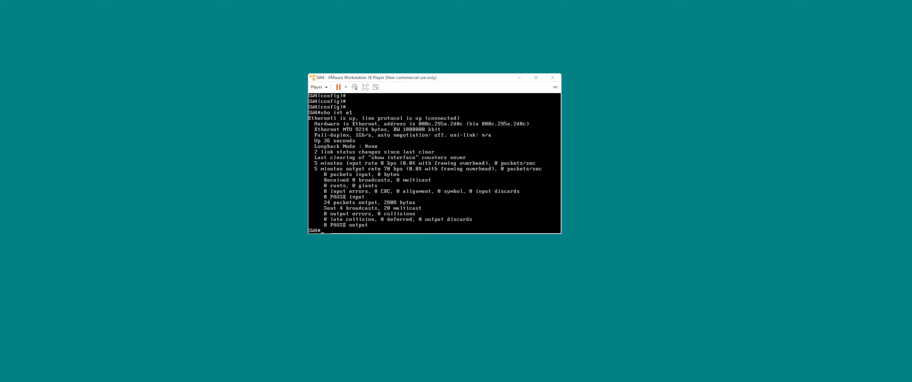
key(Up)
key(BackSpace)
text(2)
key(Return)
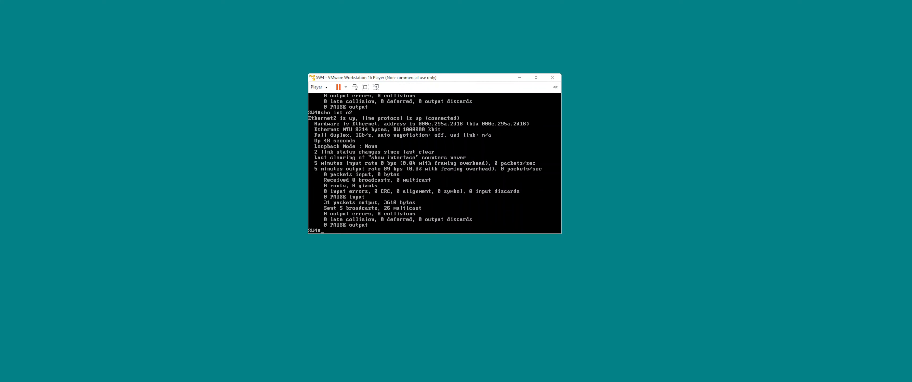
key(Up)
key(Return)
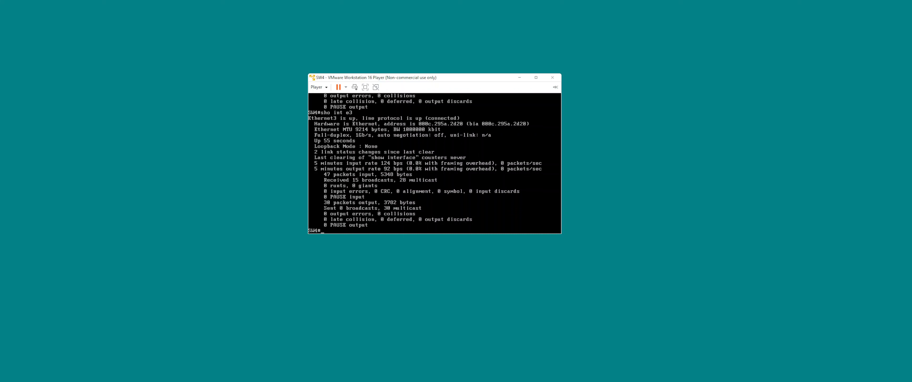
Show the running configuration of interface e1 on SW4.
text(sho run int e1)
key(Return)
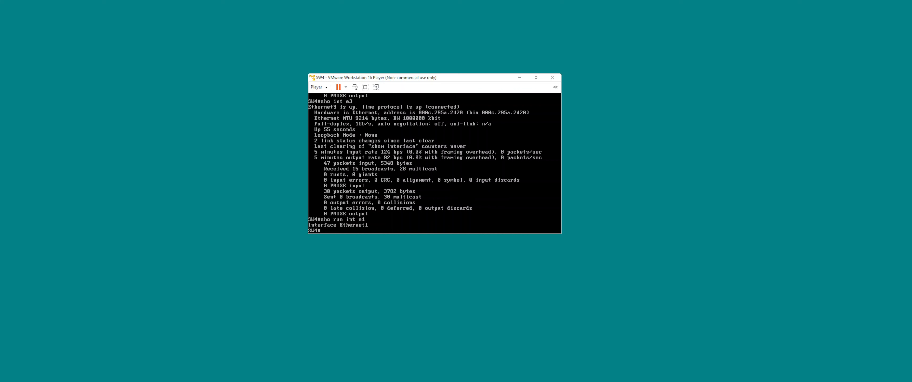
text(no swit)
key(BackSpace)
key(BackSpace)
key(BackSpace)
key(BackSpace)
key(BackSpace)
key(BackSpace)
key(BackSpace)
key(BackSpace)
key(BackSpace)
key(BackSpace)
key(BackSpace)
key(BackSpace)
key(BackSpace)
key(BackSpace)
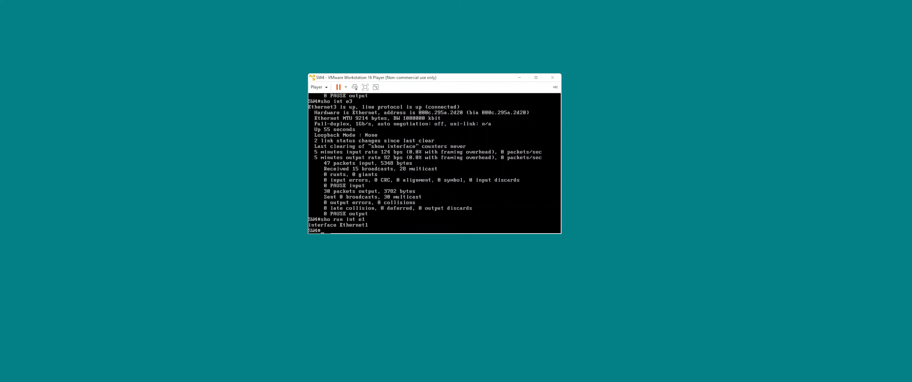
Start another VMware Player window and open the settings of the v1-118 virtual machine.
right_click(759, 381)
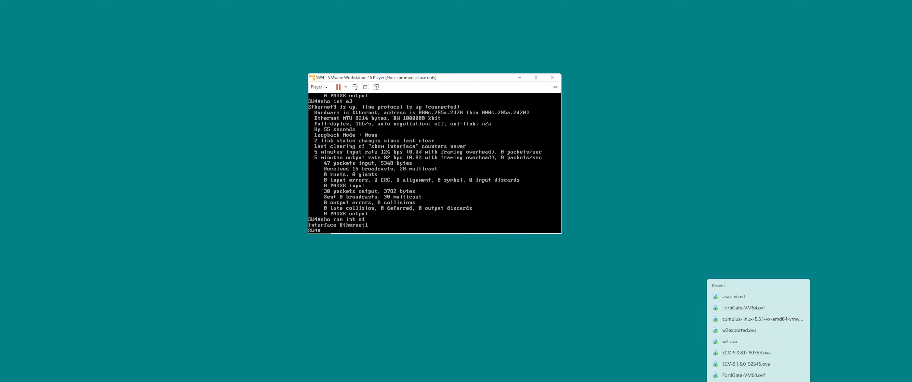
click(758, 381)
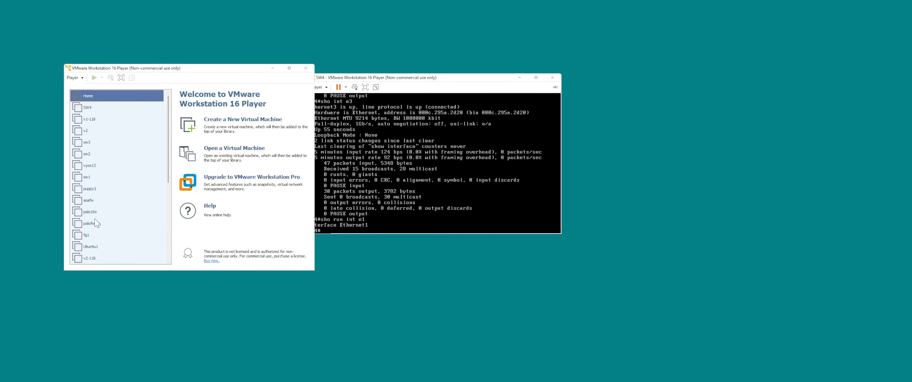
click(97, 120)
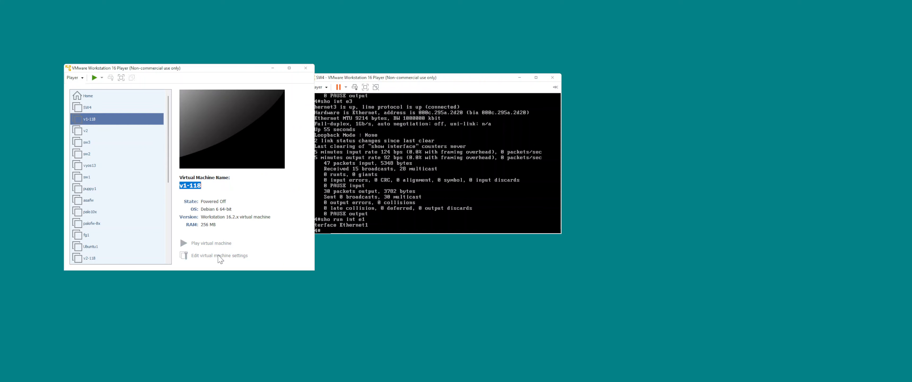
click(219, 255)
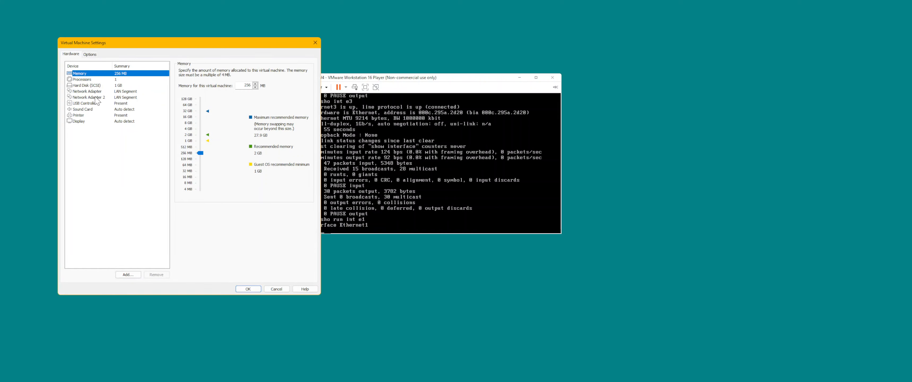
Assign LAN segment n1 to v1-118's first network adapter, save the settings and power on the virtual machine.
click(115, 92)
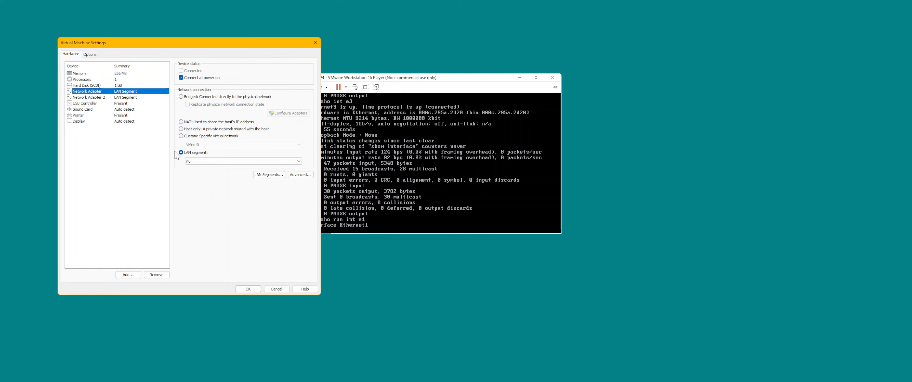
click(205, 163)
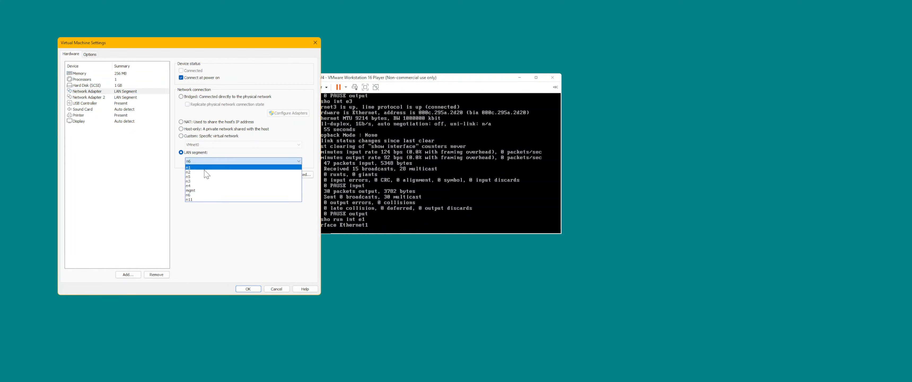
click(206, 168)
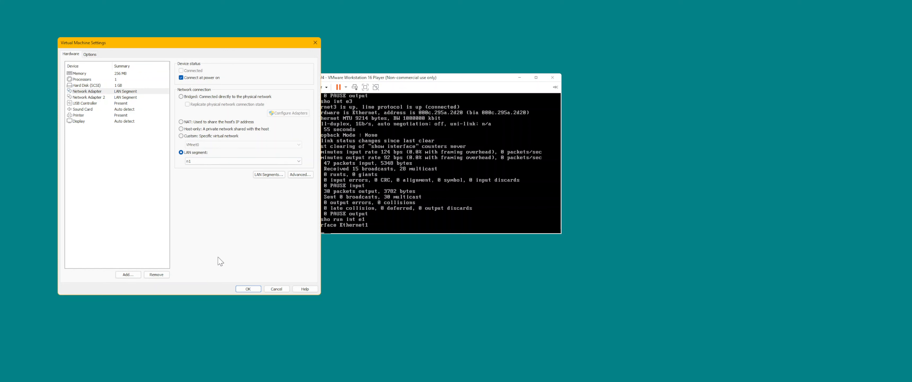
click(137, 98)
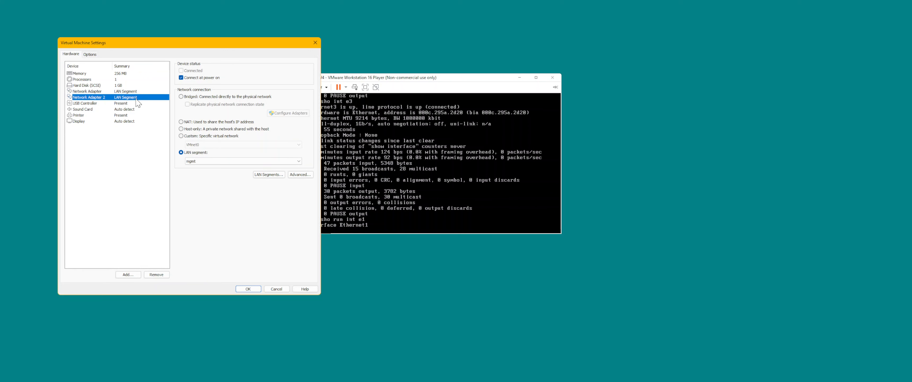
click(247, 289)
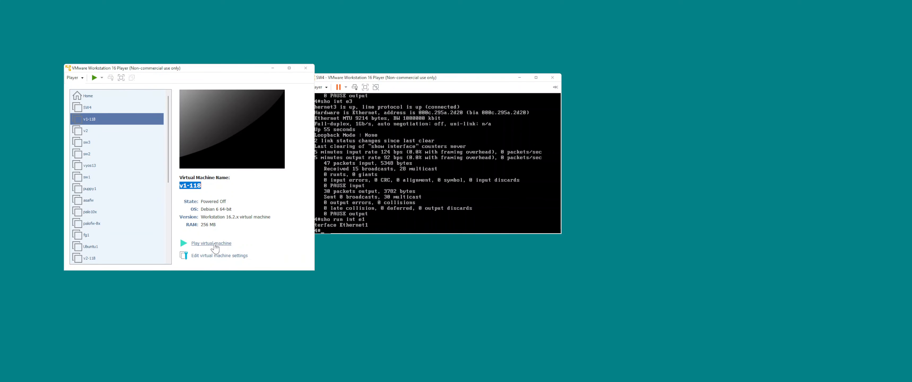
click(214, 244)
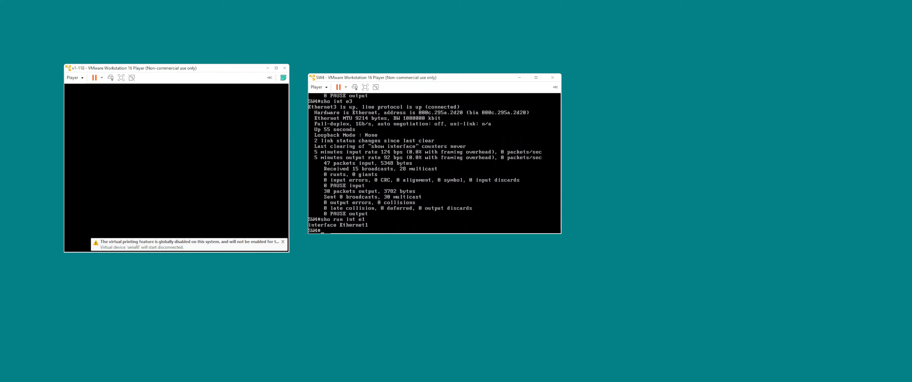
Start a further VMware Player window, open v2-118's settings, and arrange the windows on either side of the SW4 console.
right_click(759, 381)
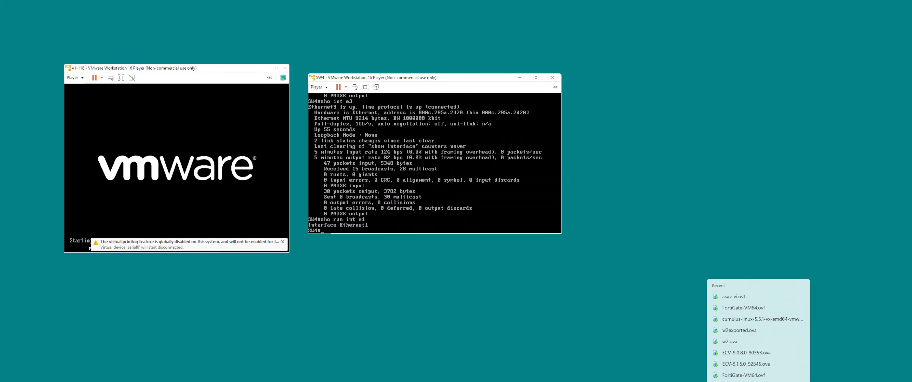
click(758, 381)
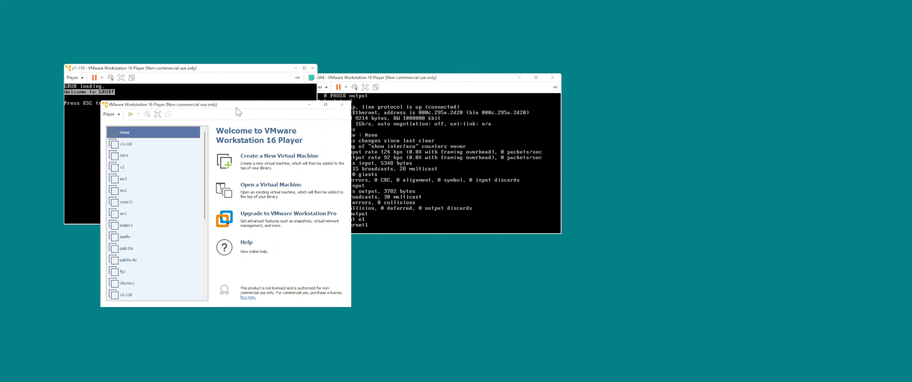
drag(238, 105, 703, 78)
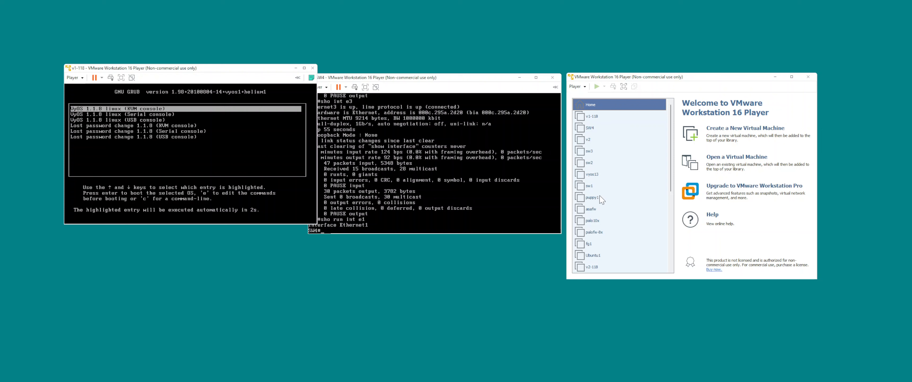
click(593, 270)
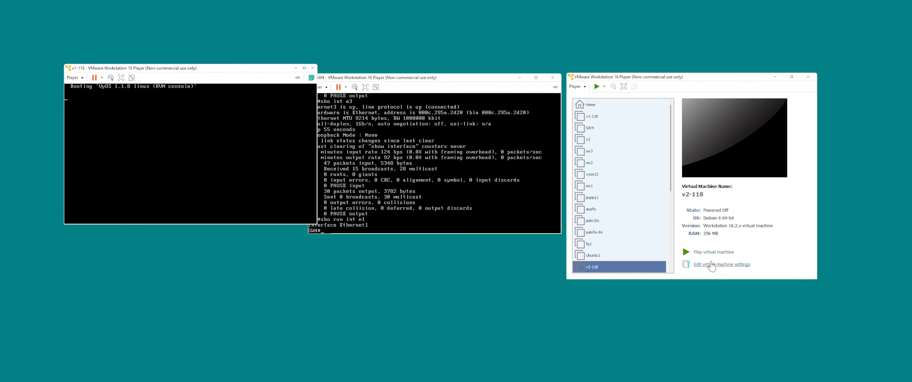
click(711, 265)
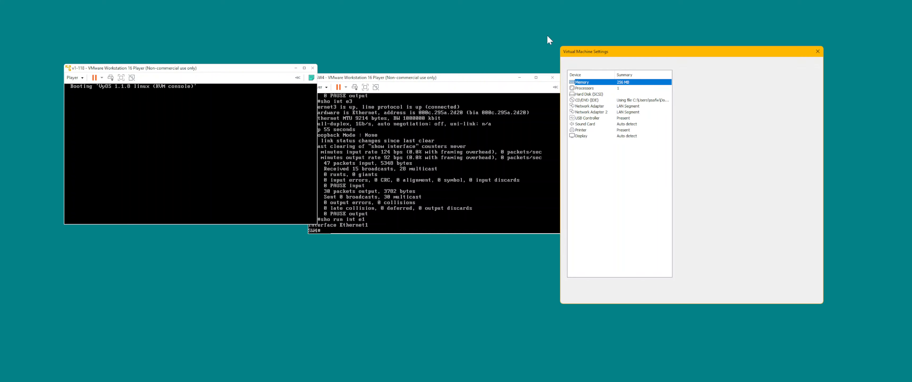
drag(250, 70, 236, 71)
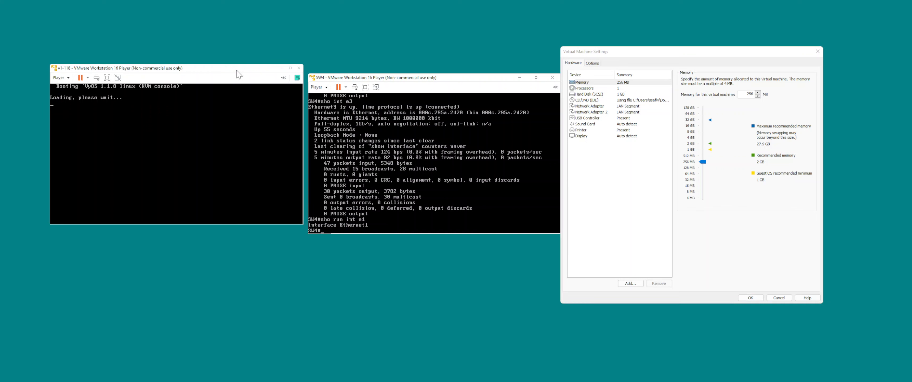
Check the LAN segments of v2-118's two network adapters, accept the settings and power on the virtual machine.
click(590, 107)
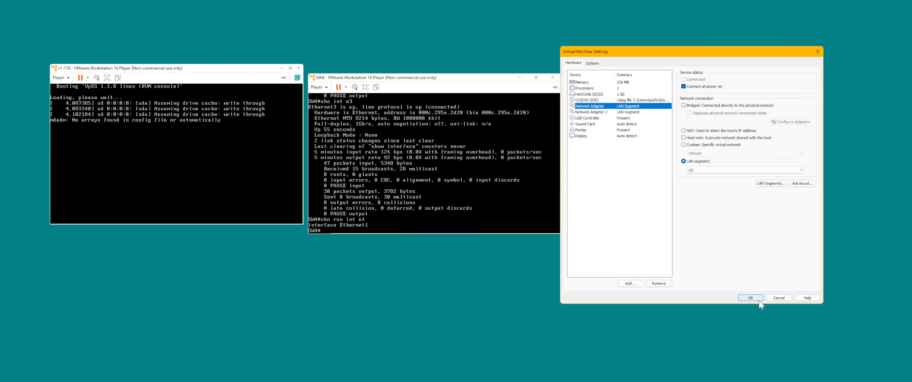
click(627, 113)
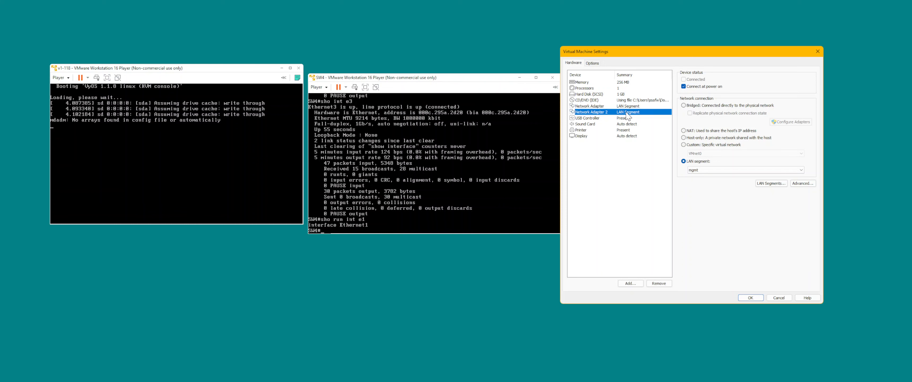
click(625, 107)
click(750, 298)
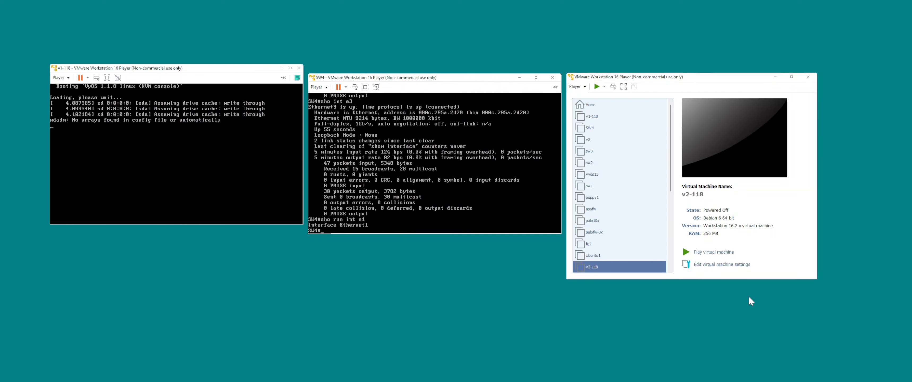
click(714, 252)
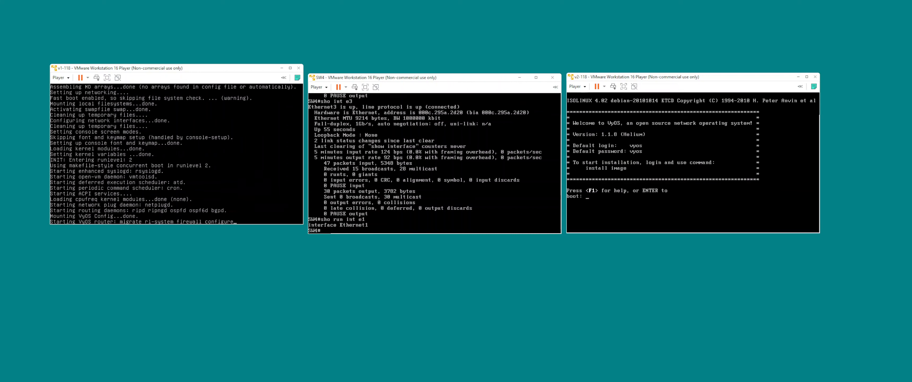
Display SW4's running configuration for interfaces e1 and e2 and its brief VLAN list.
text(sho run int e)
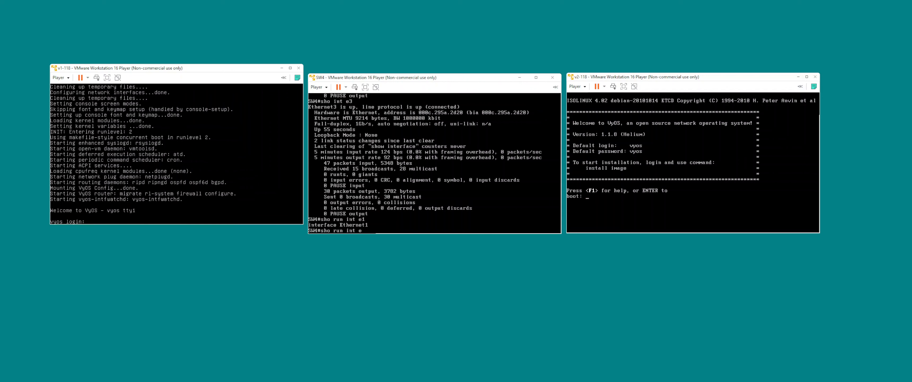
text(1)
key(Return)
key(Up)
key(BackSpace)
text(2)
key(Return)
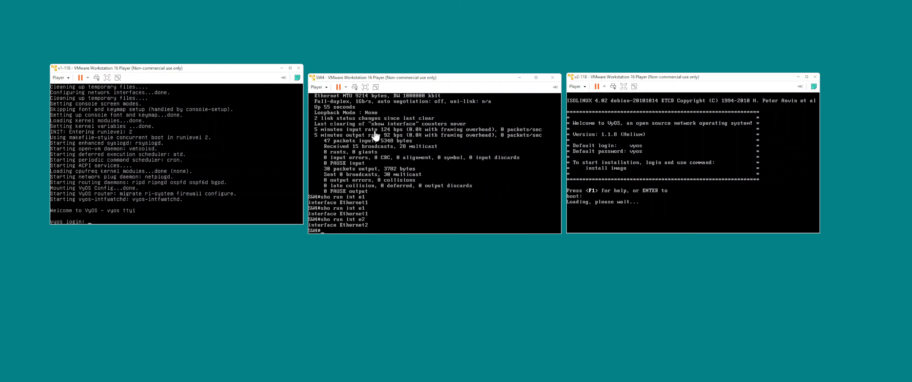
text(an brief)
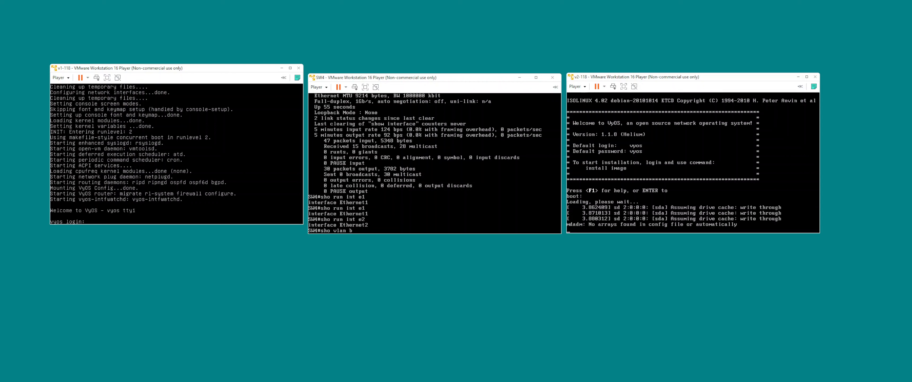
key(Return)
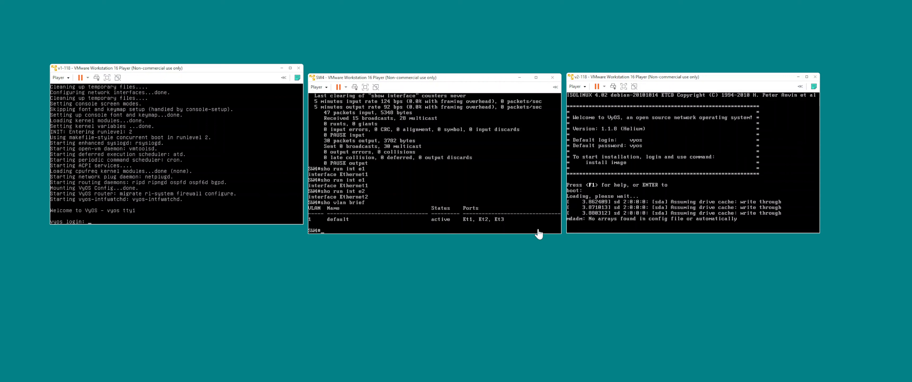
Log in to v1-118's console with the vyos account, entering the account password.
click(218, 174)
key(Return)
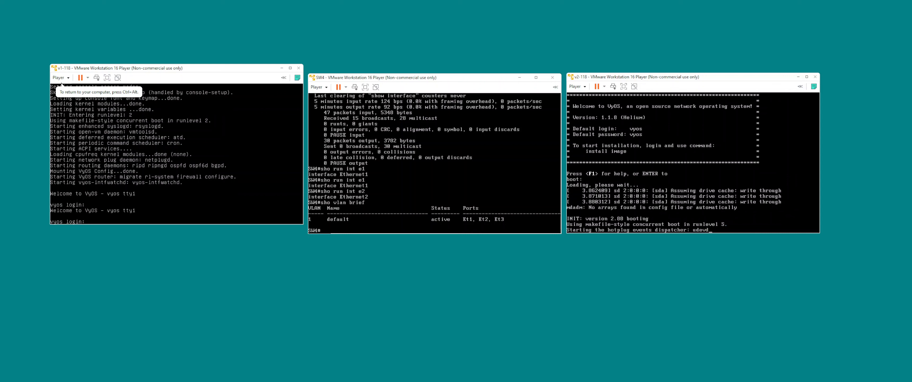
text(vyos)
key(Return)
text(vyos)
key(Return)
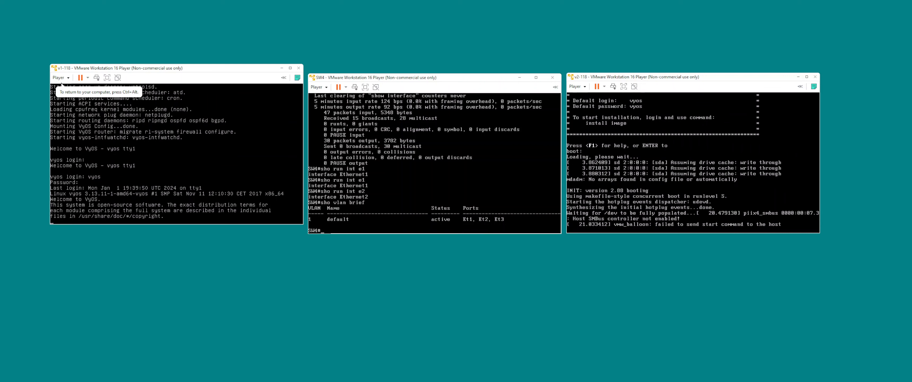
List the network interfaces of v1-118 with their IP addresses and link states.
key(Return)
key(Return)
text(sho int)
key(Tab)
key(Return)
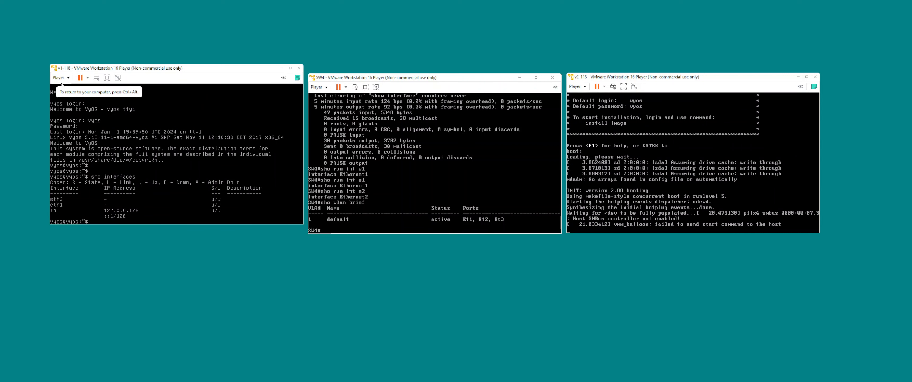
In v1-118's configuration mode, assign address 10.1.1.1/24 to Ethernet interface eth0 and commit the change.
text(configure)
key(Return)
text(set )
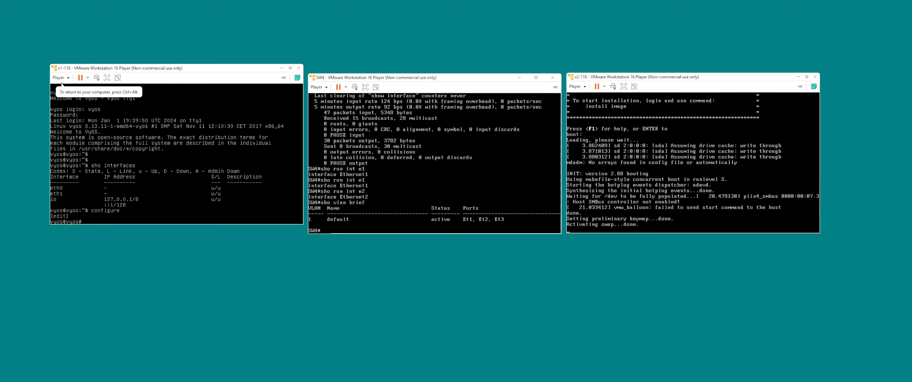
text(int)
key(Tab)
text(eth)
key(Tab)
text(e)
key(Tab)
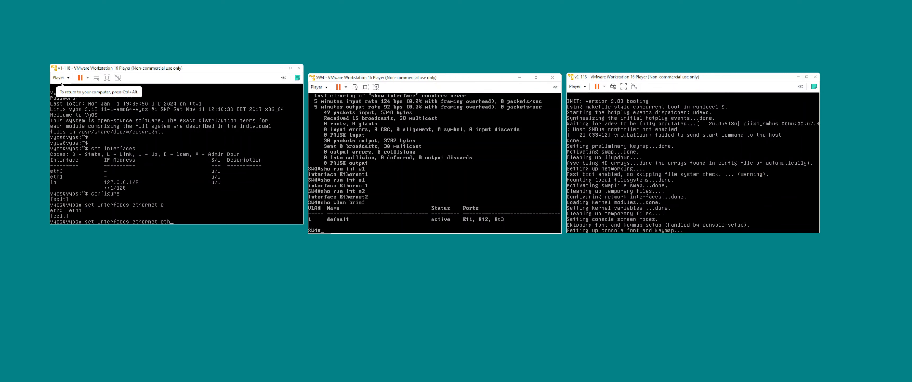
text(0 ad)
key(Tab)
text(10.1.1.1)
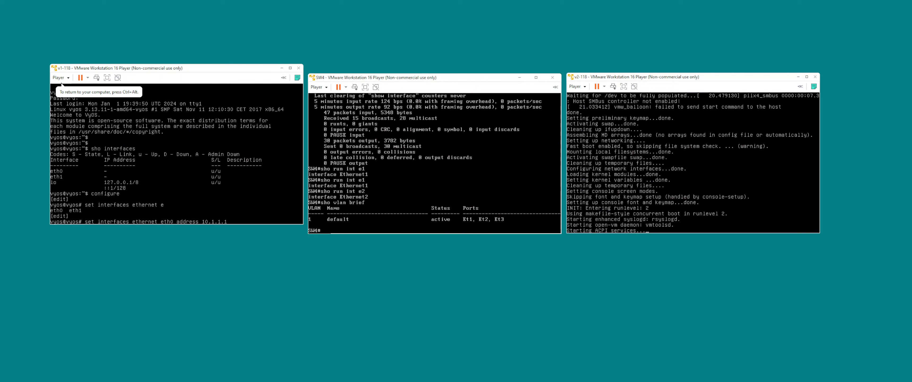
text(/24)
key(Return)
text(commit)
key(Return)
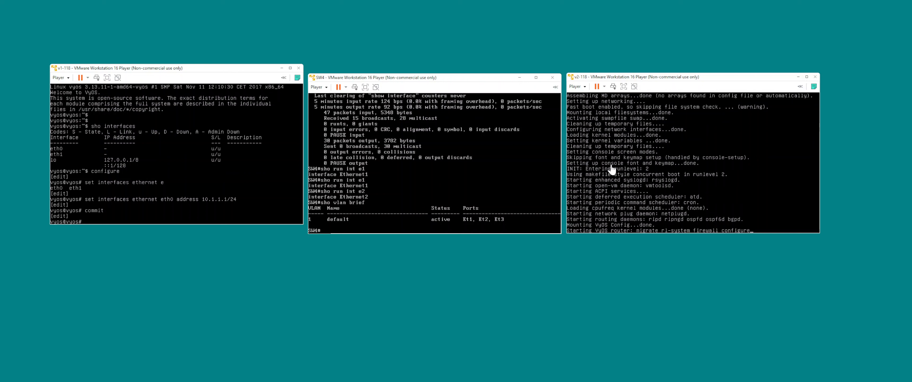
Display the MAC address table on SW4.
click(211, 126)
text(run ping )
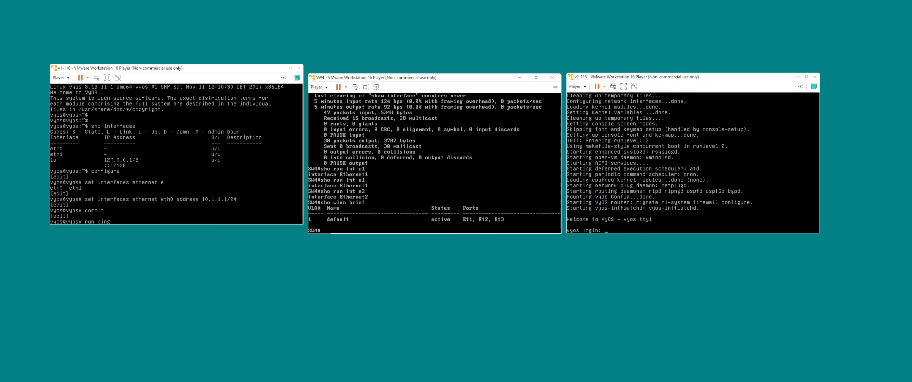
text(sho mac address-table)
key(Return)
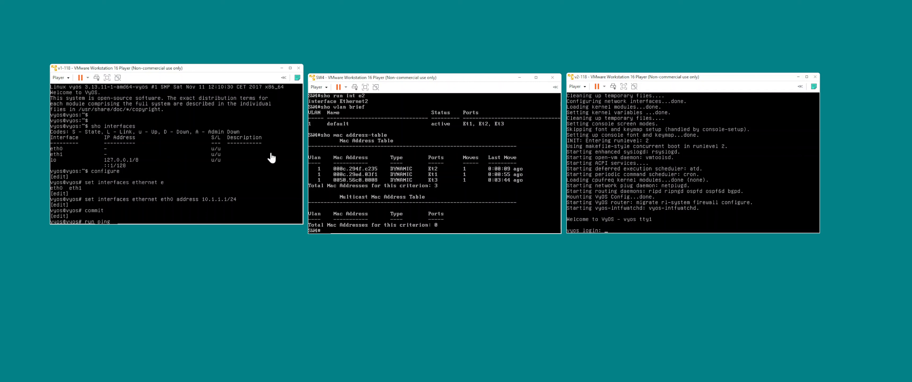
Leave configuration mode on v1-118 and display the details of Ethernet interface eth0.
key(BackSpace)
key(BackSpace)
key(BackSpace)
key(BackSpace)
key(BackSpace)
key(BackSpace)
key(BackSpace)
key(BackSpace)
key(BackSpace)
text(exit)
key(Return)
text(int)
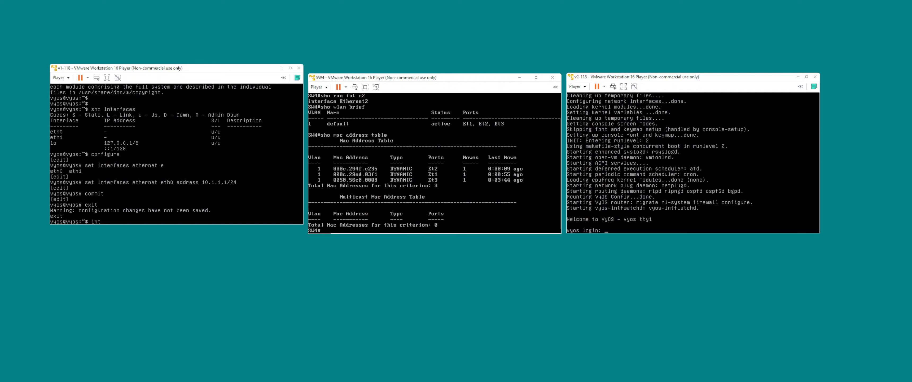
key(BackSpace)
text(show interfaces ethernet eth0)
key(Return)
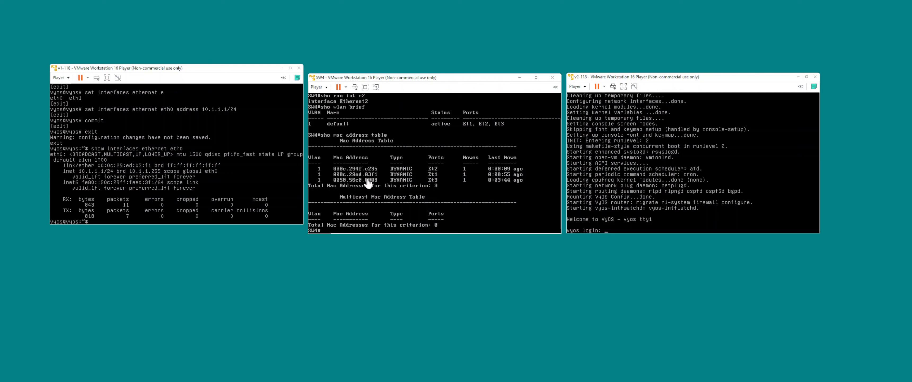
Log in to v2-118's console with the vyos account, entering the account password.
click(666, 175)
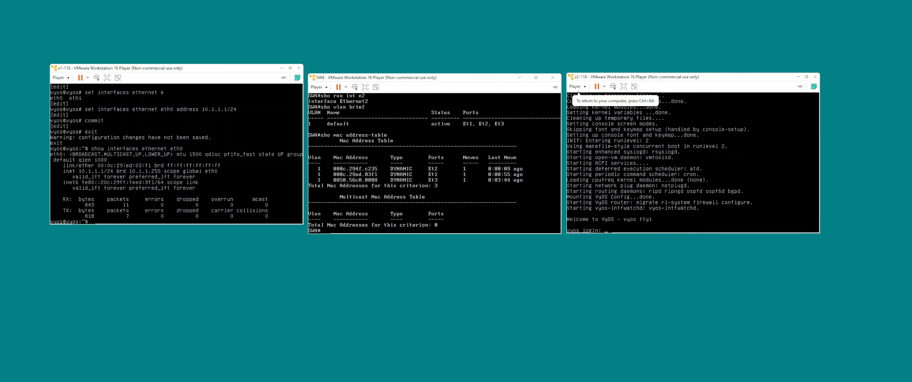
text(vyos)
key(Return)
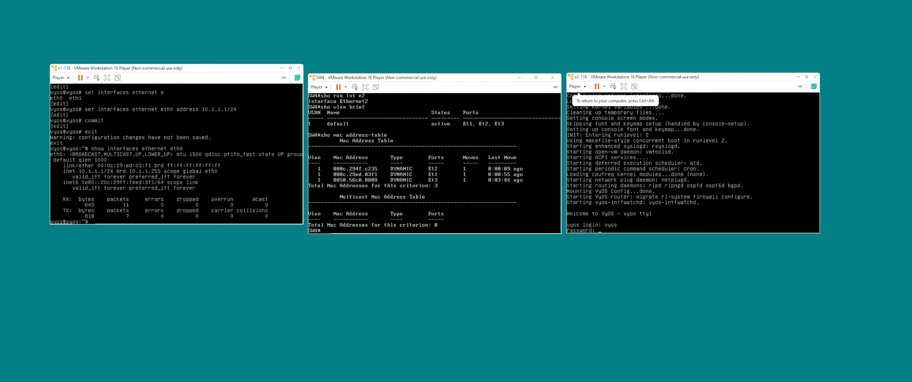
key(Return)
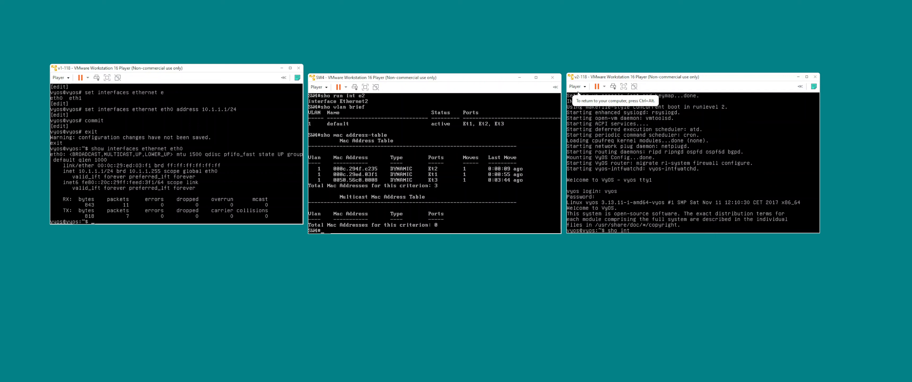
Display the details of Ethernet interface eth0 on v2-118.
text(sho int ethernet e)
key(Tab)
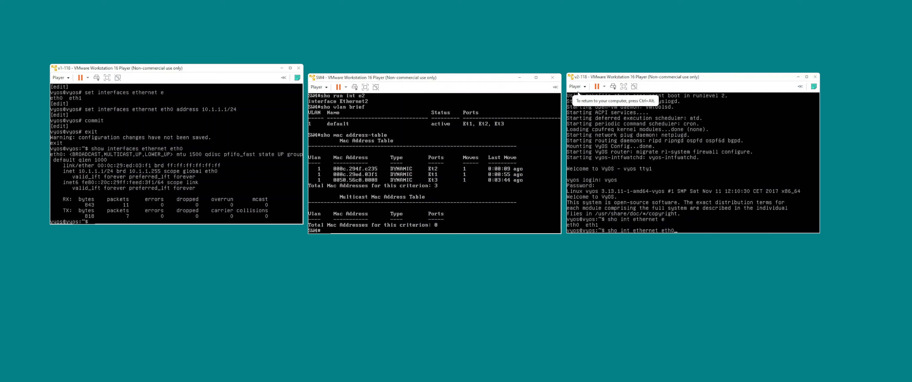
text(th0)
key(Return)
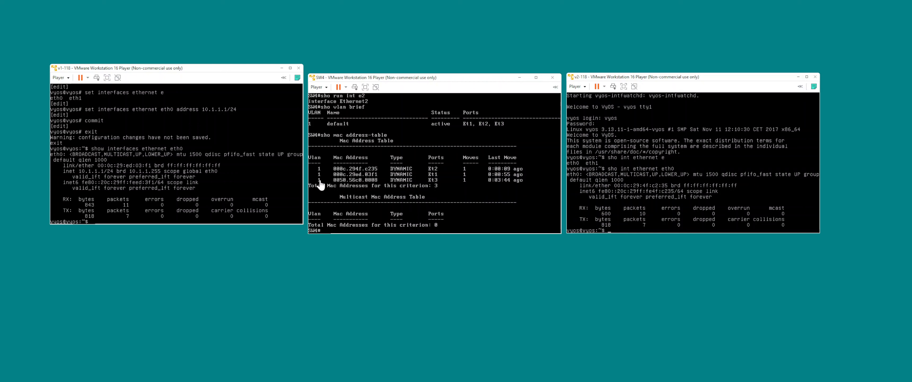
List the network interfaces and their IP addresses on v1-118 and on v2-118.
click(255, 184)
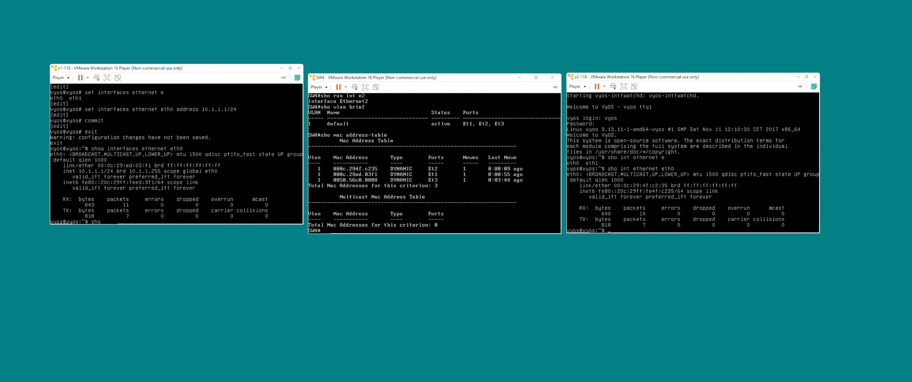
text(sho interfaces)
key(Return)
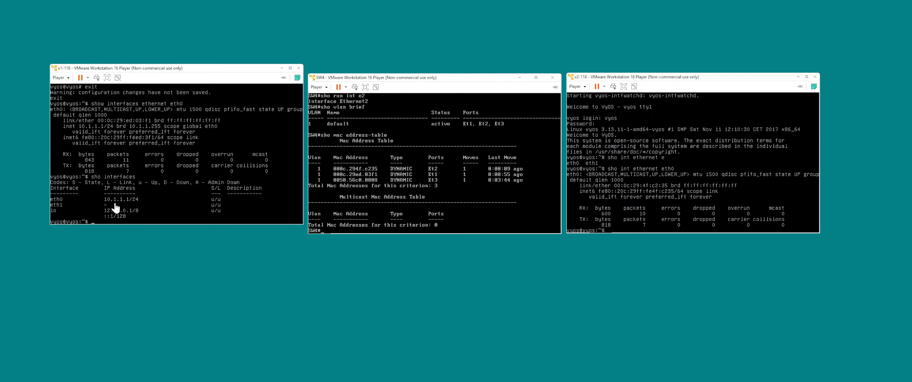
click(638, 203)
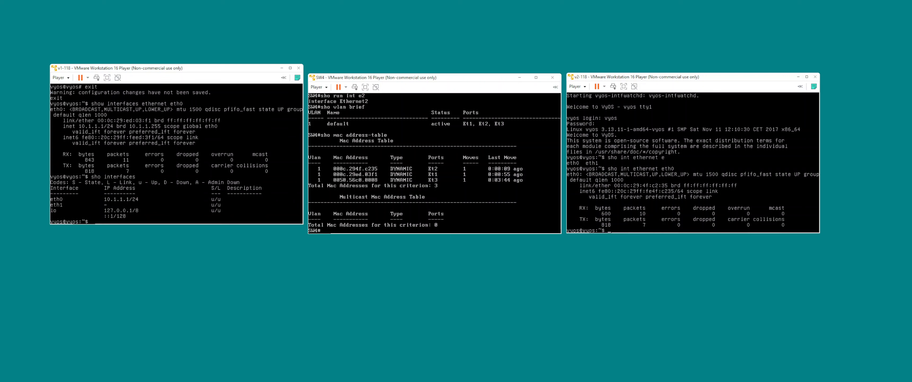
text(sho interfaces)
key(Return)
In v2-118's configuration mode, assign address 10.1.1.2/24 to Ethernet interface eth0 and commit the change.
text(configure)
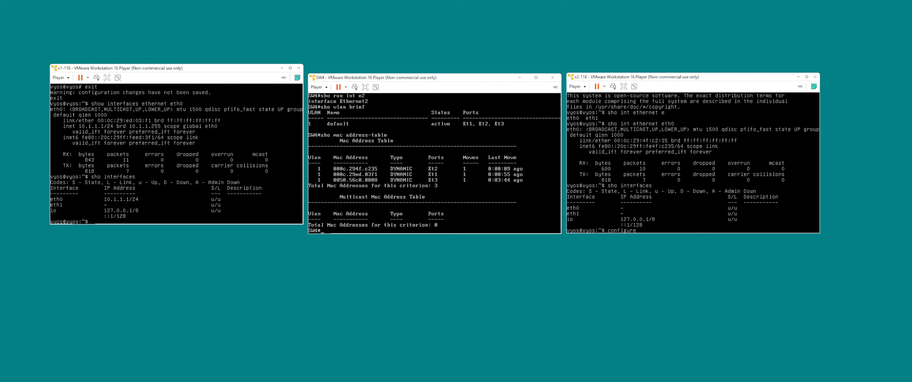
key(Return)
text(set interfaces ethernet e)
key(Tab)
text(th0)
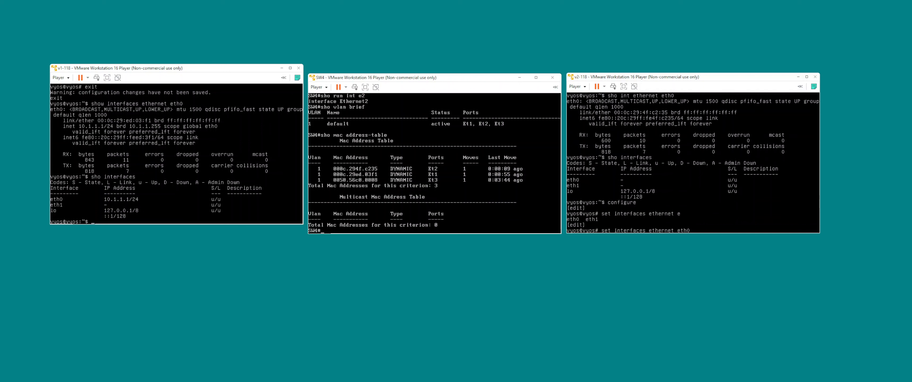
text( ad)
key(Tab)
text(10.1.1.2/24)
key(Return)
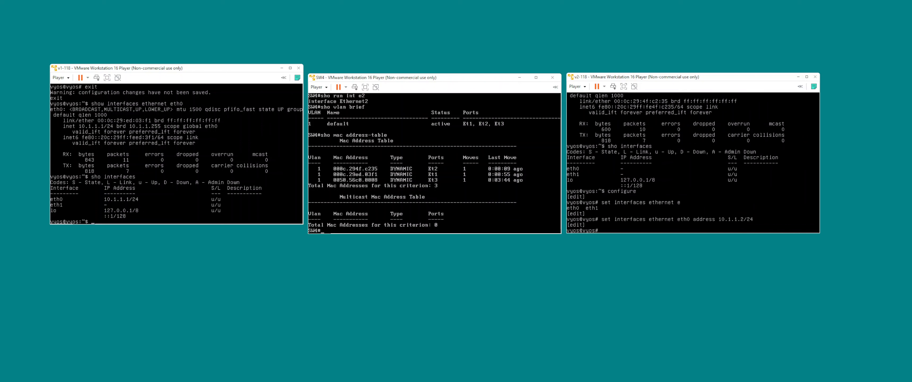
text(commit)
key(Return)
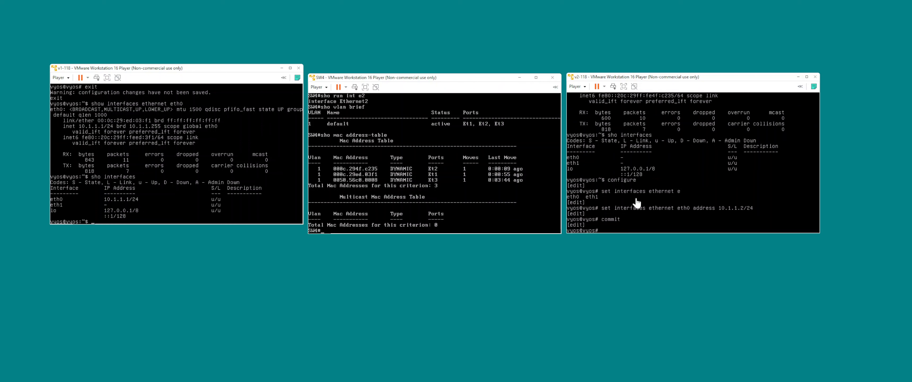
Ping 10.1.1.2 from v1-118 and stop the ping after a couple of replies.
click(219, 162)
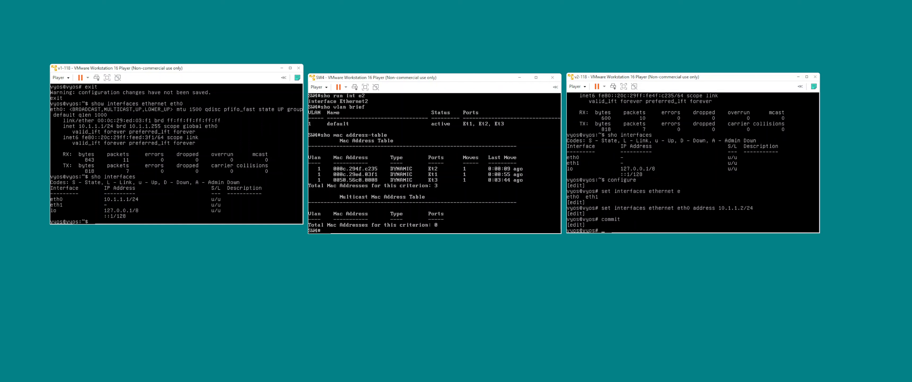
text(ping 10.1.1.2)
key(Return)
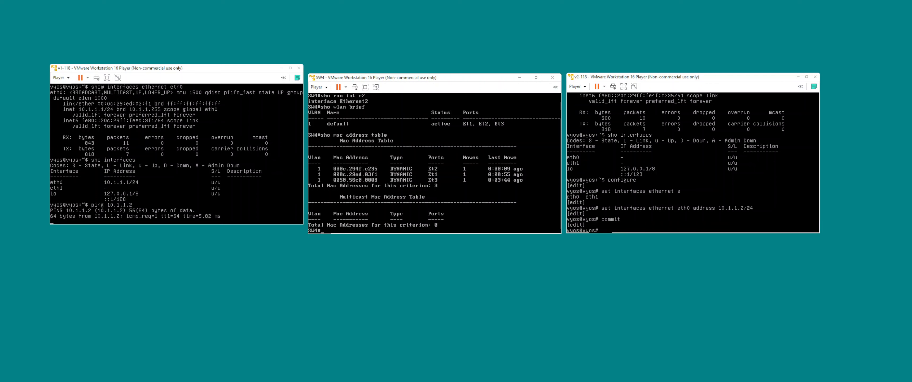
key(ctrl+c)
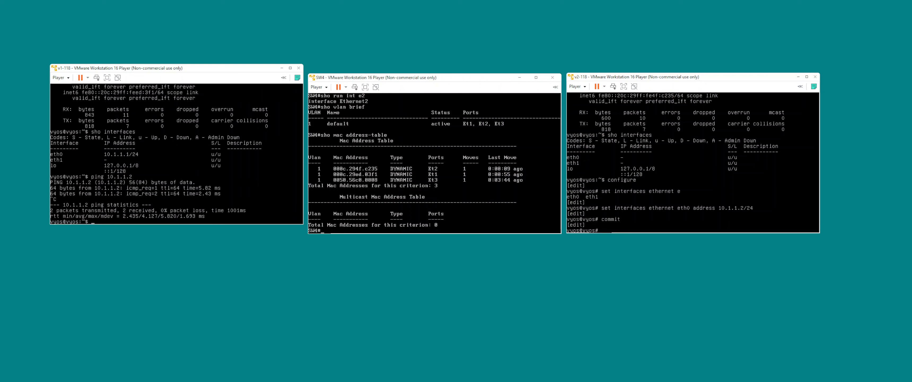
Display SW4's MAC address table again, followed by its ARP table.
key(Up)
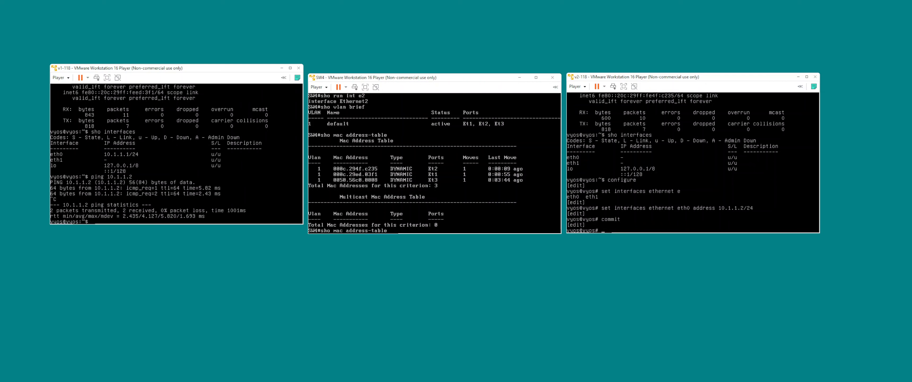
key(Return)
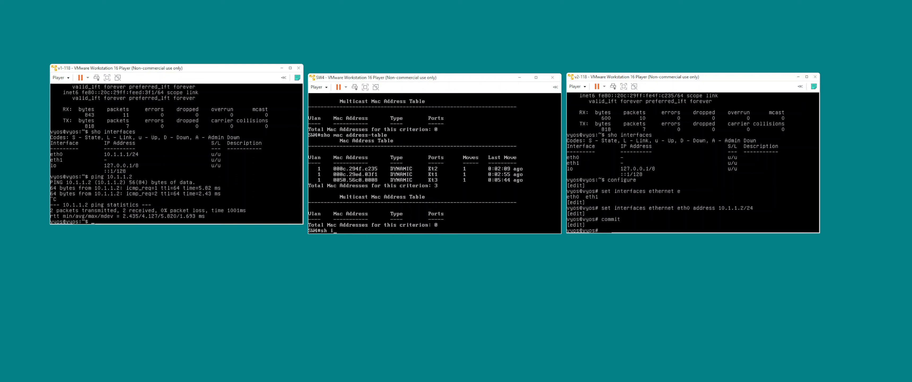
key(Return)
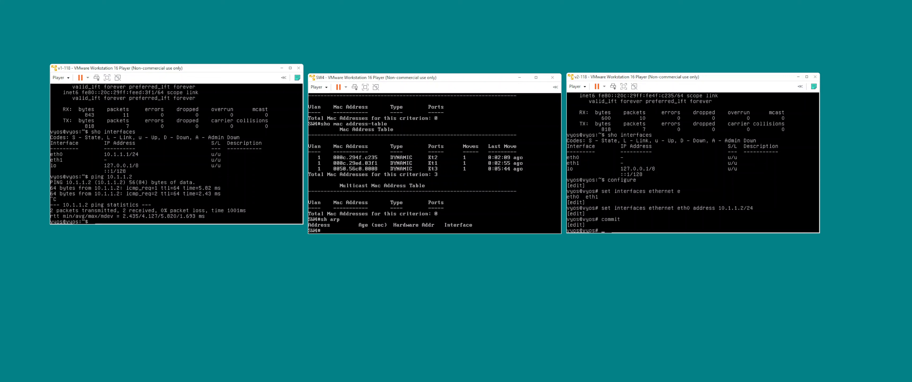
Display the ARP table on v1-118.
click(199, 147)
text(sho a)
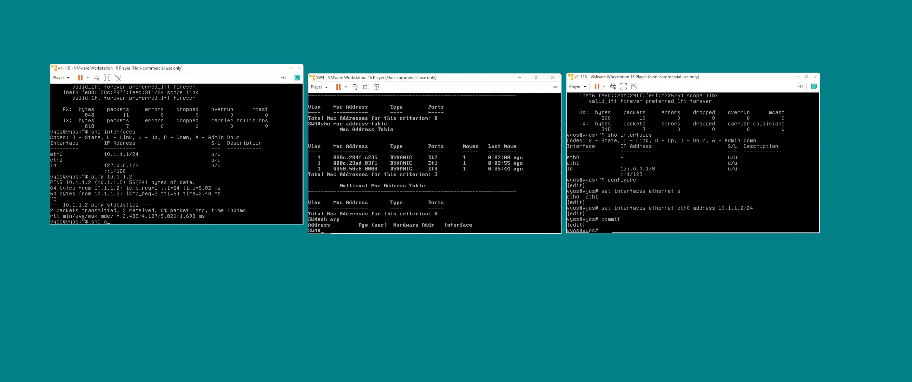
text(rp)
key(Return)
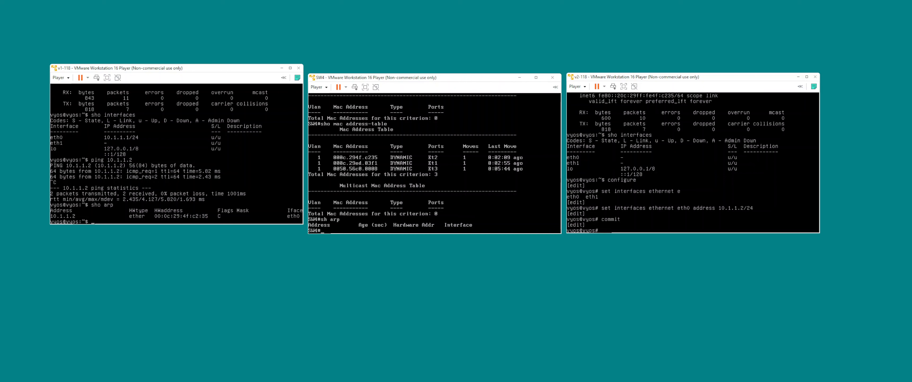
Enter configuration mode on SW4 and turn interface e1 into a routed port with no switchport.
key(Return)
key(Return)
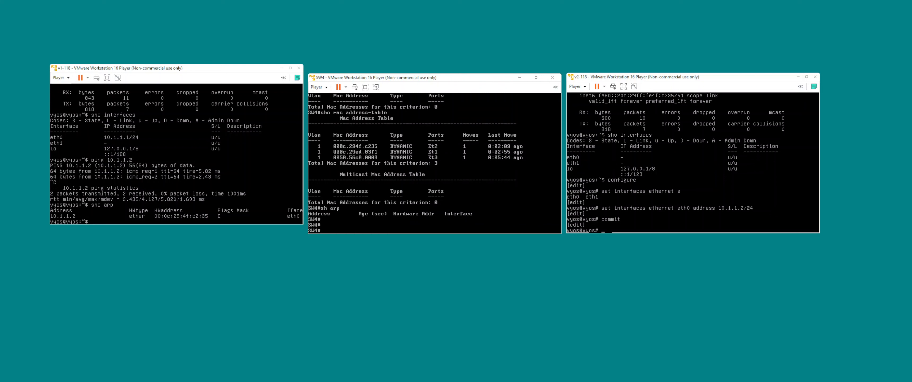
text(configure)
key(Return)
text(int)
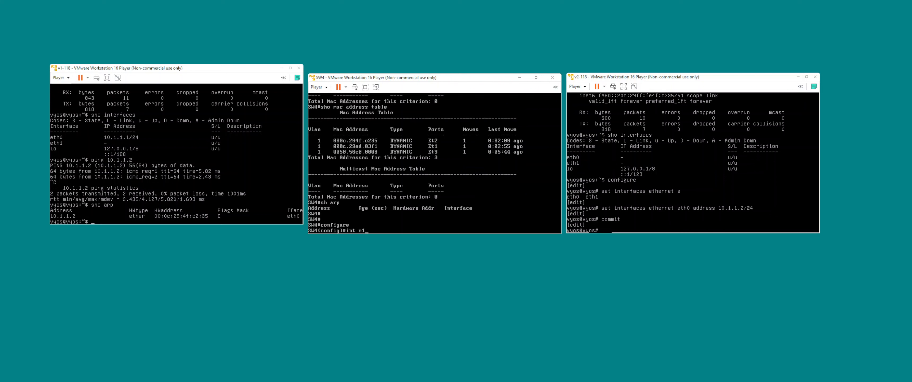
text( e1)
key(Return)
text(no s)
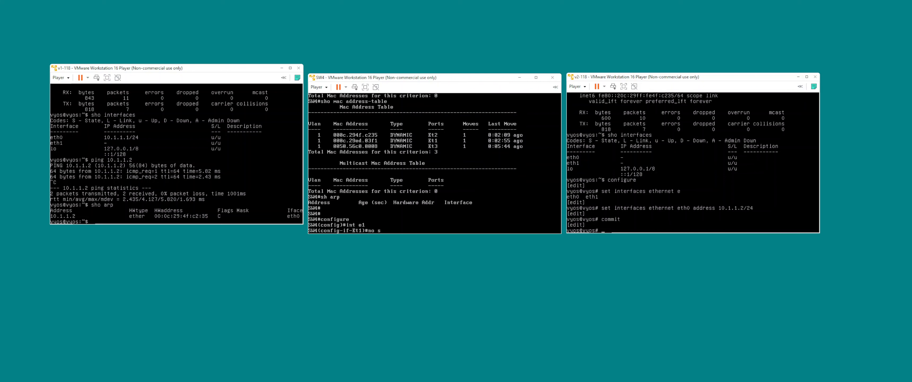
text(witchport)
key(Return)
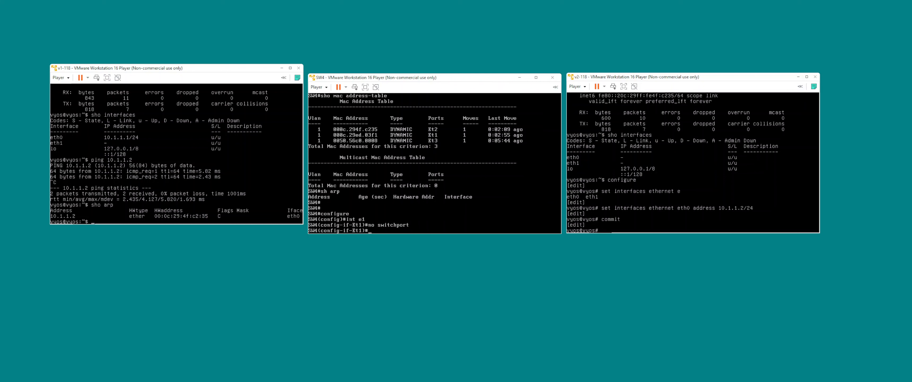
Assign the IP address 10.1.1.10/24 to interface e1 on SW4.
text(ip address)
key(BackSpace)
key(BackSpace)
text(/24)
key(Return)
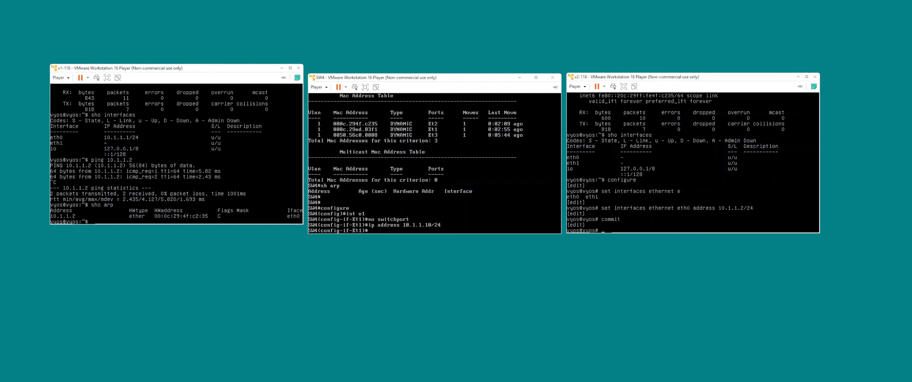
Leave configuration mode on SW4 and display the details of interface e1.
key(ctrl+z)
text(soh )
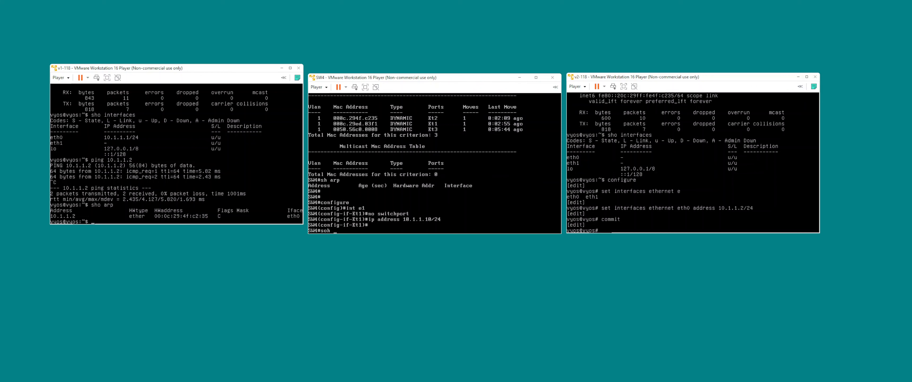
key(BackSpace)
key(BackSpace)
key(BackSpace)
text(ho interfaces e1)
key(Return)
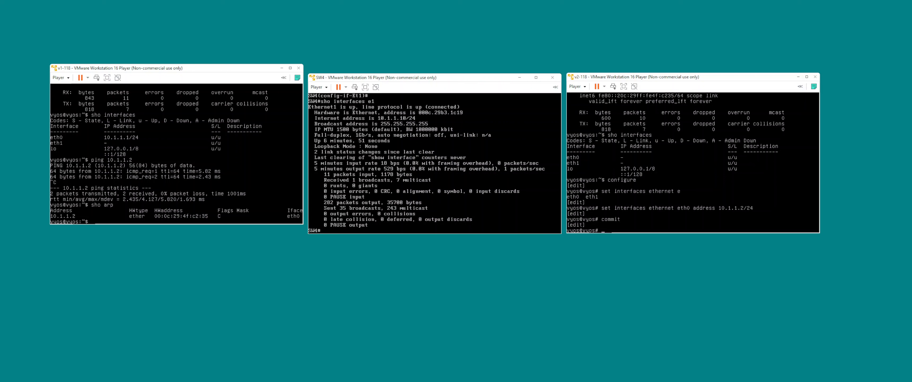
Enter configuration mode on SW4 and turn interface e2 into a routed port with no switchport.
text(conf t)
key(BackSpace)
key(Return)
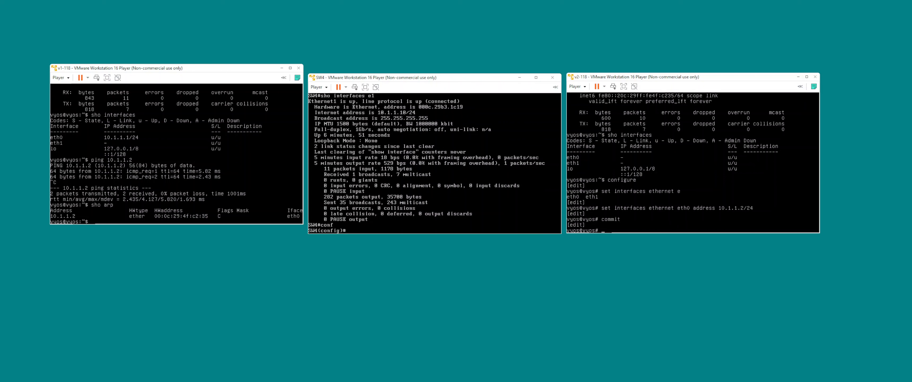
text(int e2)
key(Return)
text(no siw)
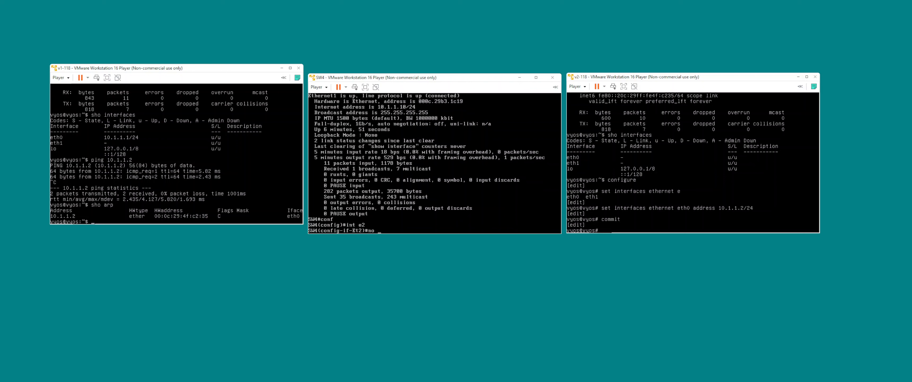
key(BackSpace)
key(BackSpace)
text(witchport)
key(Return)
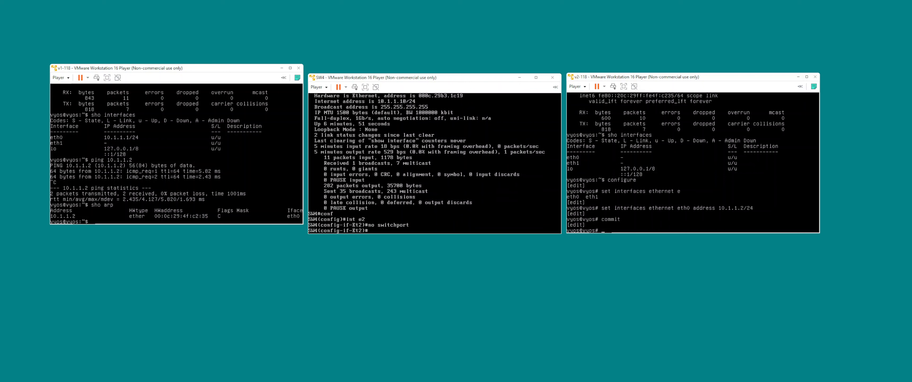
Leave configuration mode on SW4 and display the details of interface e2.
key(ctrl+z)
text(sho int e2)
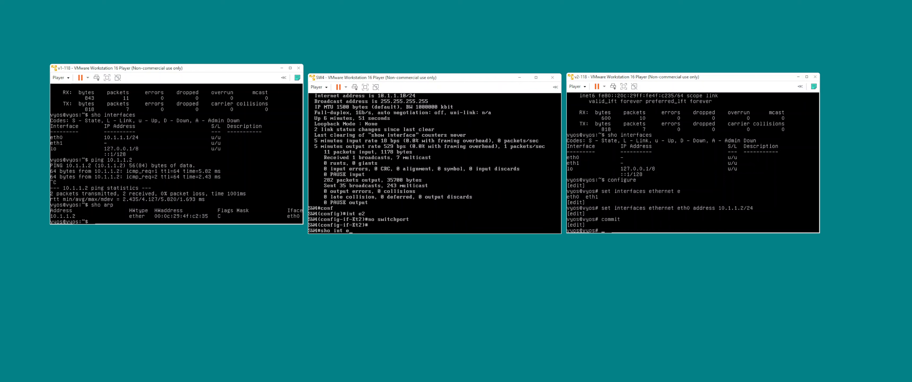
key(Return)
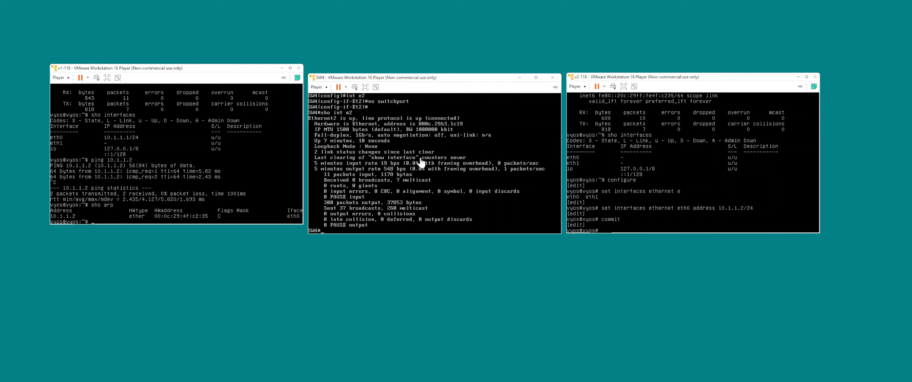
Enter configuration mode on SW4 and set the router MAC address of interface e1 to 1.1.1.
click(428, 178)
text(configure)
key(Return)
text(int e1)
key(Return)
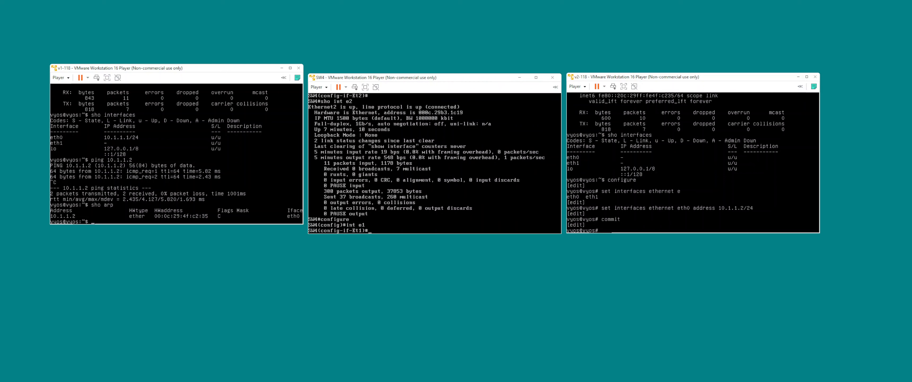
text(mac-address router 1.1.1)
key(Return)
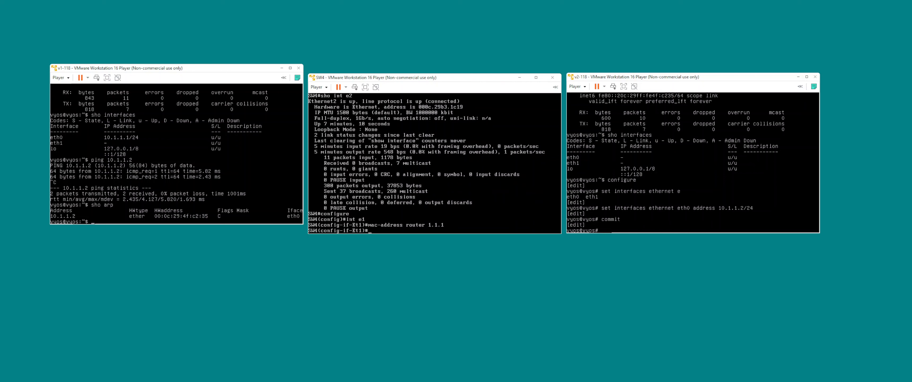
Set the router MAC address of interface e2 on SW4 to 2.2.2.
text(int e2)
key(Return)
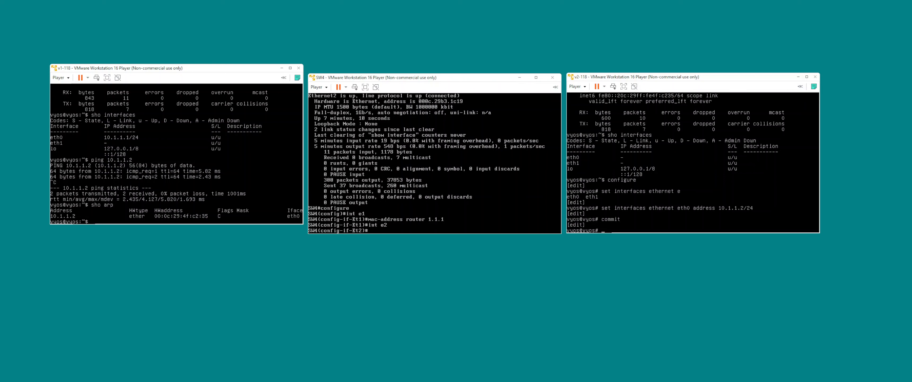
text(mac-address router 2.2.2)
key(Return)
Leave configuration mode on SW4 and display the details of interfaces e1 and e2 to check their hardware addresses.
key(ctrl+z)
text(sho int e1)
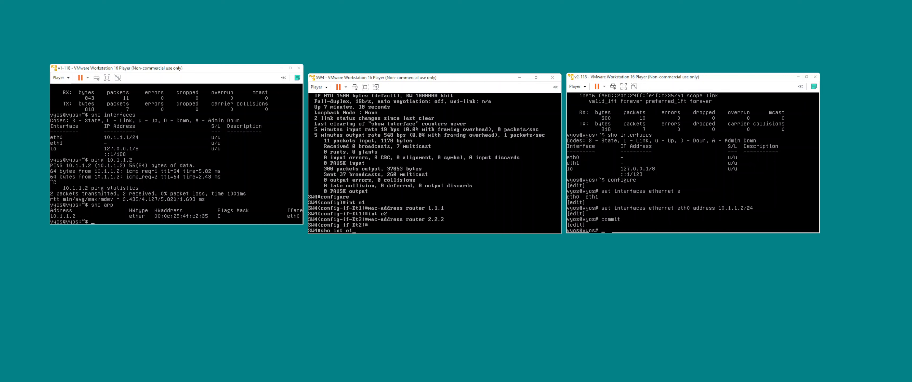
key(Return)
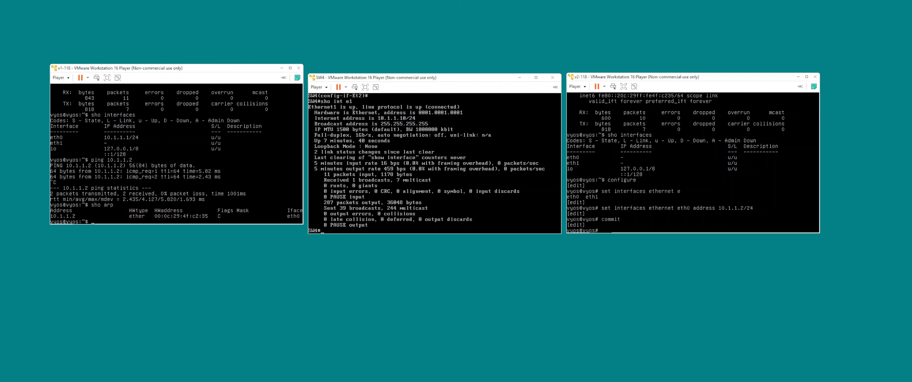
key(Up)
key(Return)
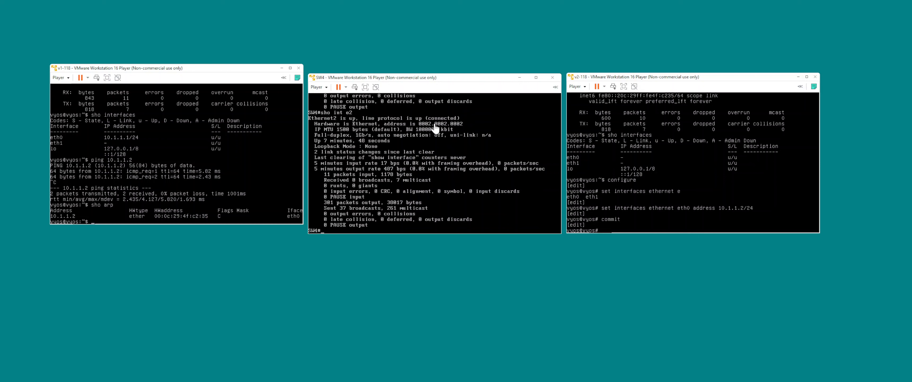
Ping 10.1.1.10 from v1-118 and stop the ping after the first reply.
click(252, 169)
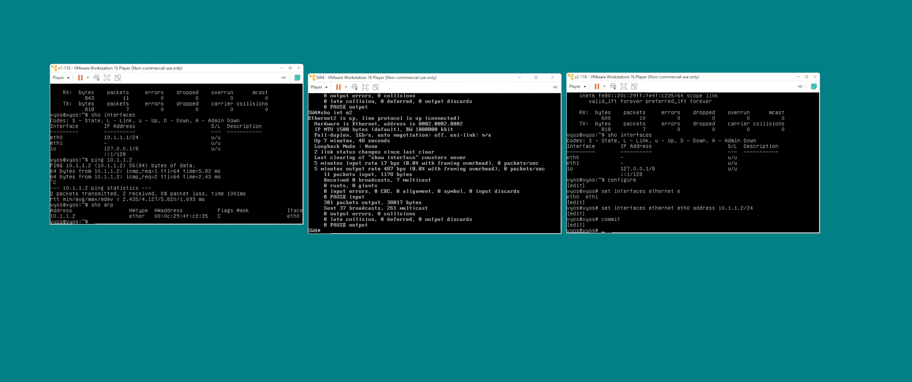
text(ping 10.1.1.1)
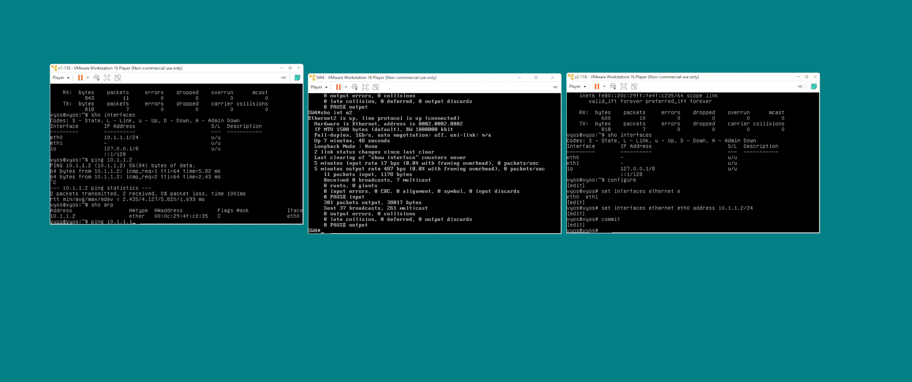
text(0)
key(Return)
key(ctrl+c)
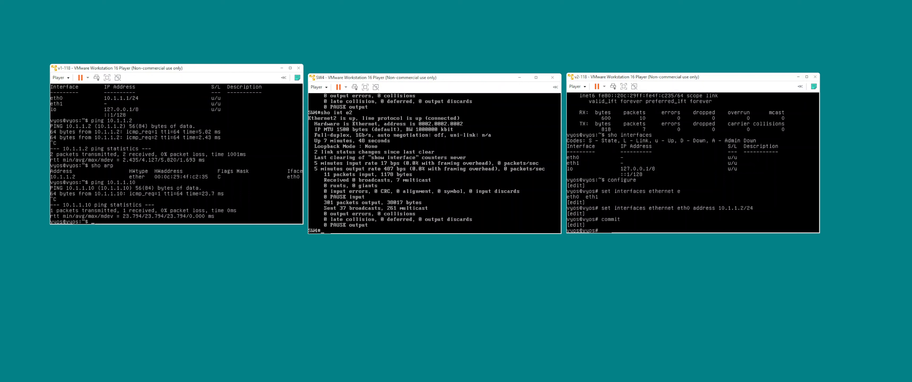
Delete the ethernet eth0 interface configuration on v2-118.
key(Up)
text(elete)
click(716, 149)
text(delete interfaces ethernet eth0)
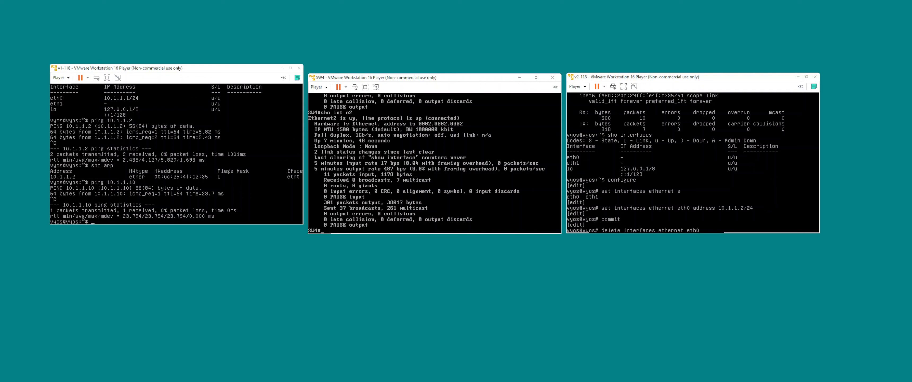
key(Return)
Set the eth0 address on v2-118 to 10.2.2.2/24 and commit the configuration.
text(set interfaces )
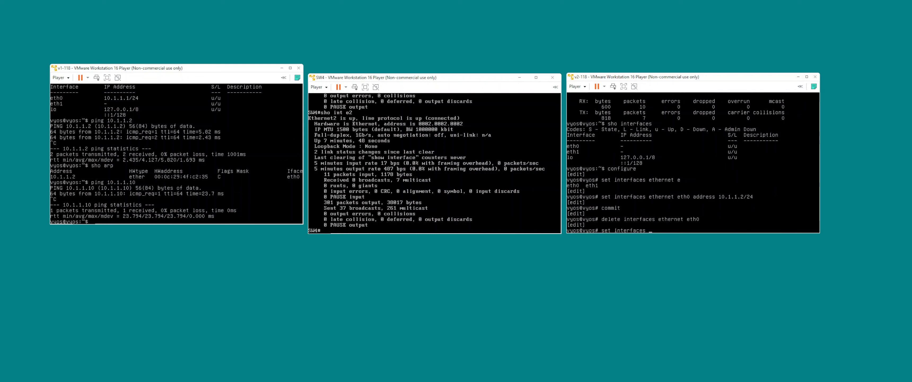
text(ethernet e)
key(Tab)
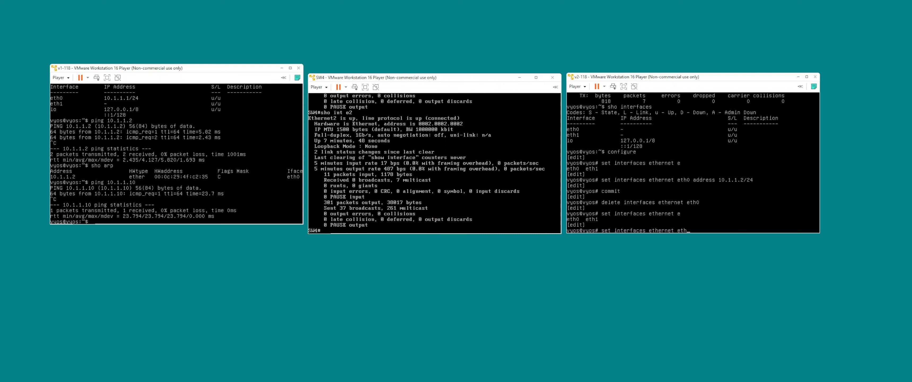
text(0 address 10.2.2.2/24)
key(Return)
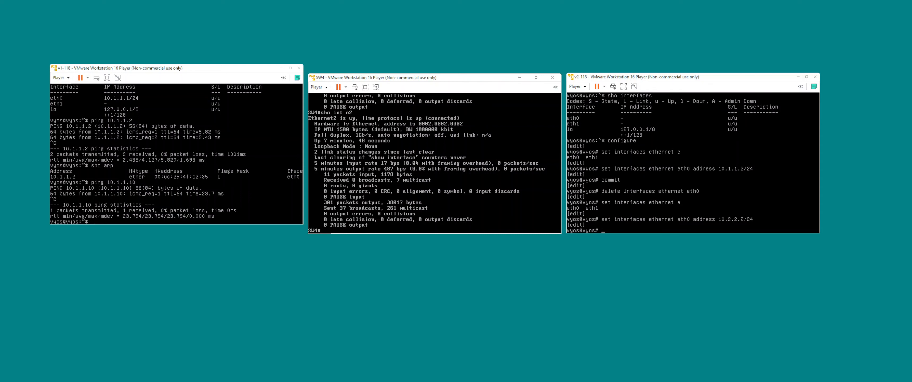
text(commit)
key(Return)
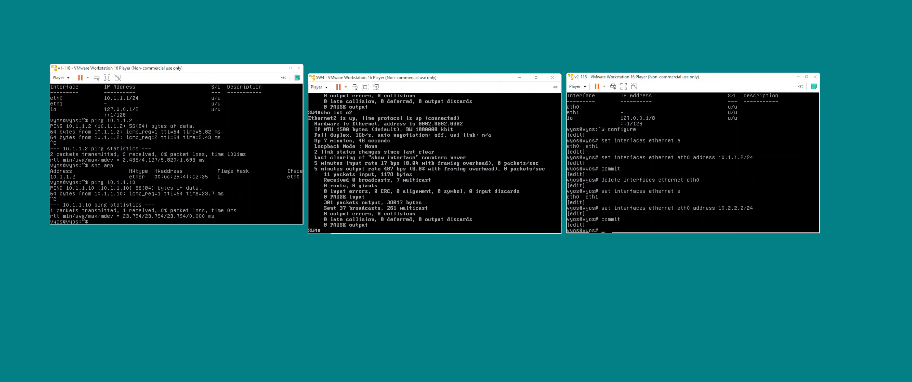
Enter the configuration of interface e2 on SW4 and display its running configuration.
text(conf)
key(Return)
text(int e2)
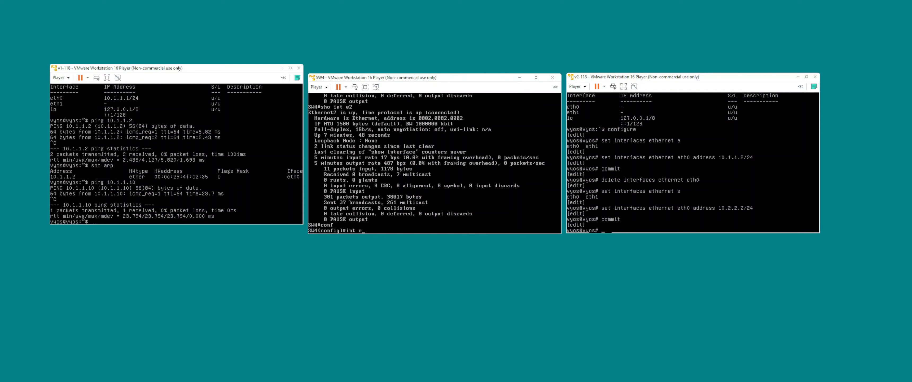
key(Return)
text(ip ad)
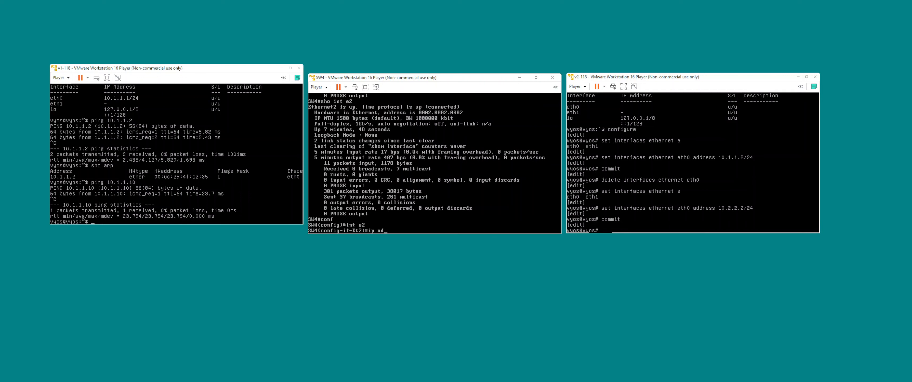
text(sho run int e2)
key(Return)
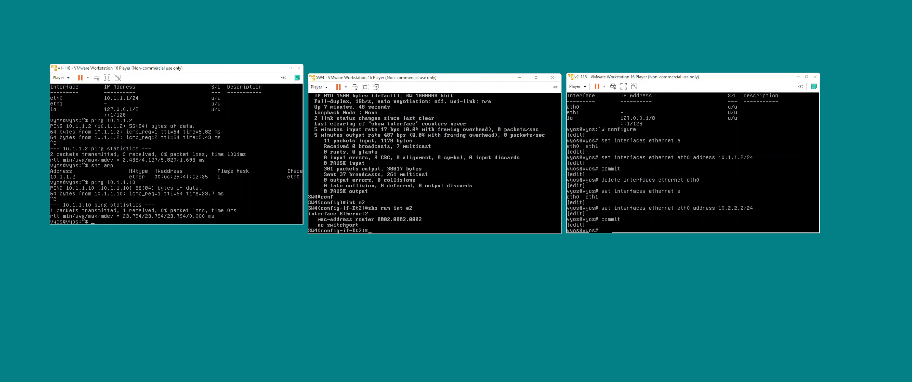
Assign the IP address 10.2.2.10/24 to interface e2 on SW4.
text(ip address 10.2.2.10/24)
key(Return)
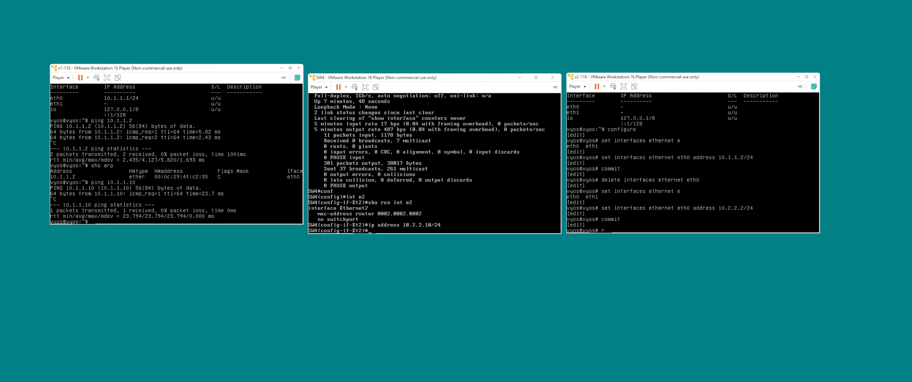
From v2-118's configuration mode, ping 10.2.2.10, stop it after several replies, and try pinging 10.1.1.1.
text(un ping 10.2.2.)
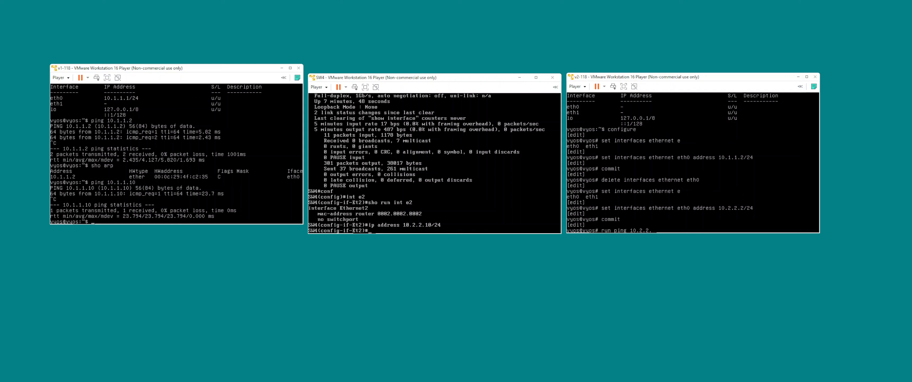
text(10)
key(Return)
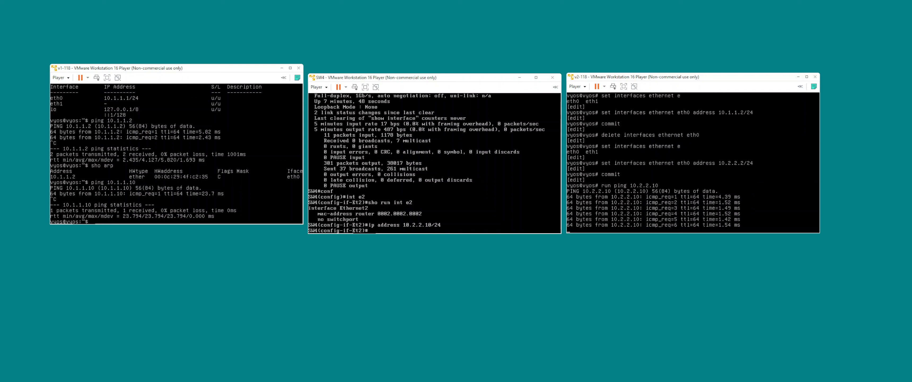
key(ctrl+c)
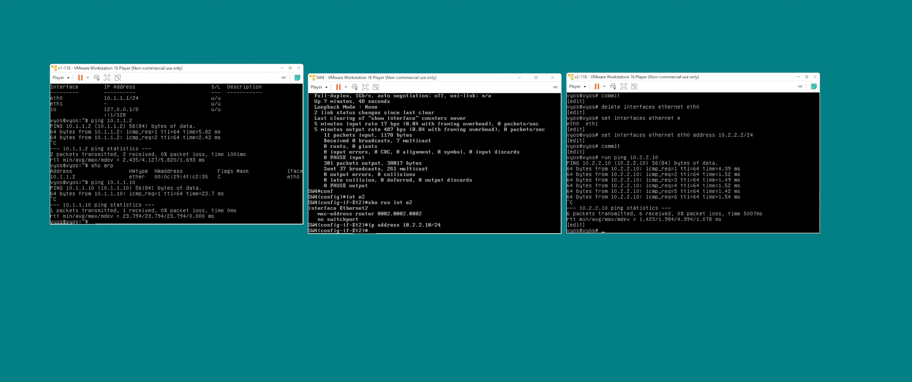
text(run ping 10.1.1.1)
key(Return)
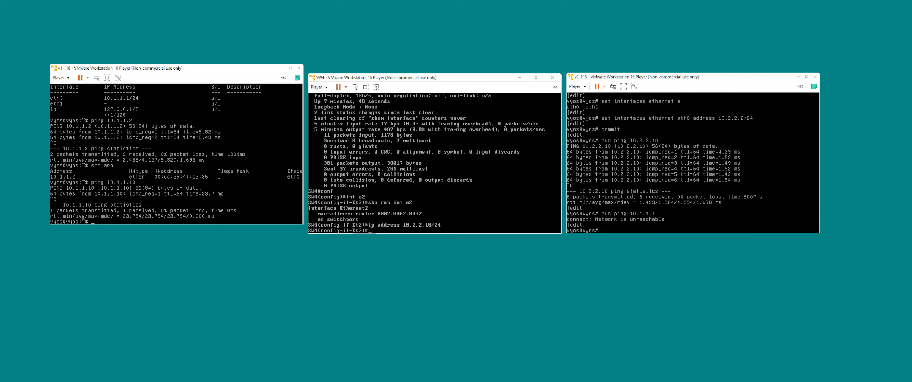
Exit configuration mode on v2-118 and display its IP routing table.
text(exit)
key(Return)
text(sh)
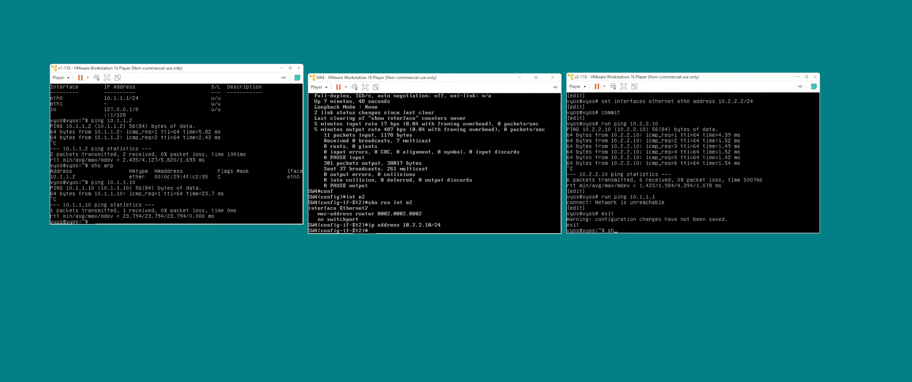
text(o ip route)
key(Return)
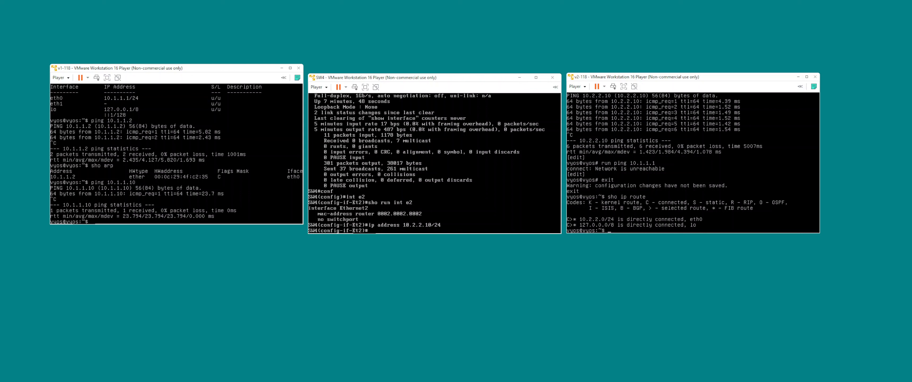
Configure a static route to 10.1.1.1/32 with next-hop 10.2.2.10 on v2-118 and commit it.
text(configure)
key(Return)
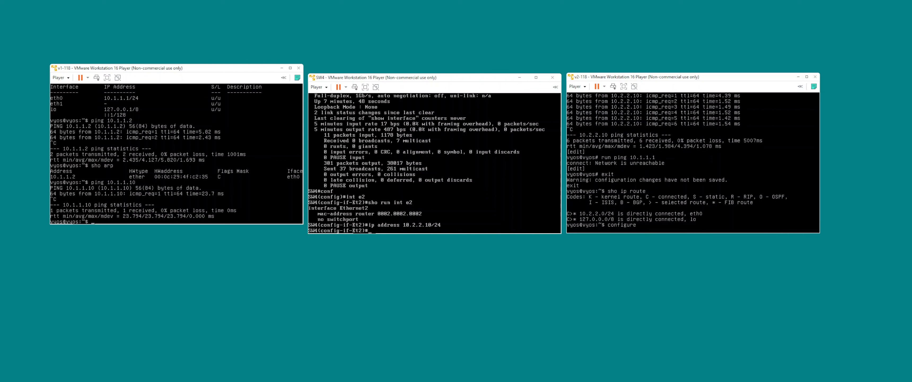
text(set protocols static r)
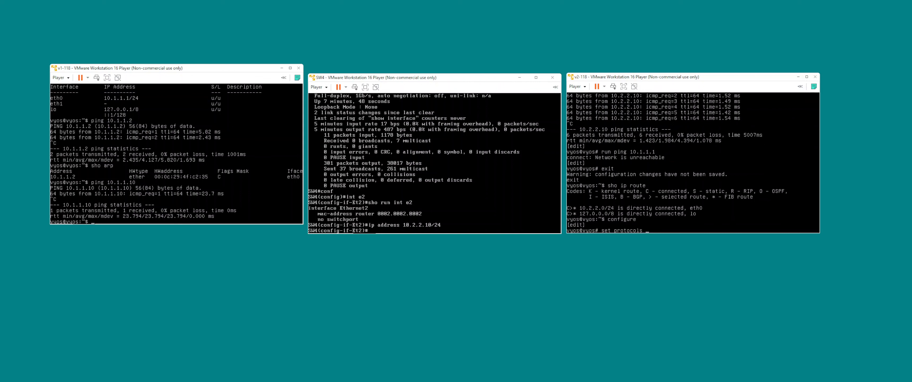
key(Tab)
text(10)
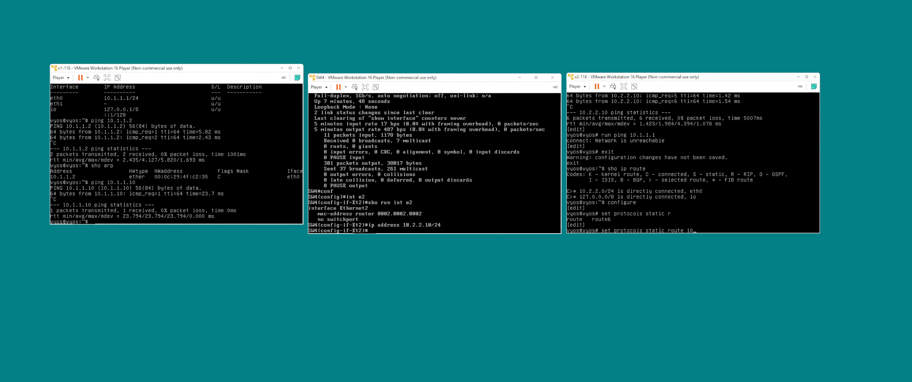
text(.1.1.1/32 next-hop 10.2.)
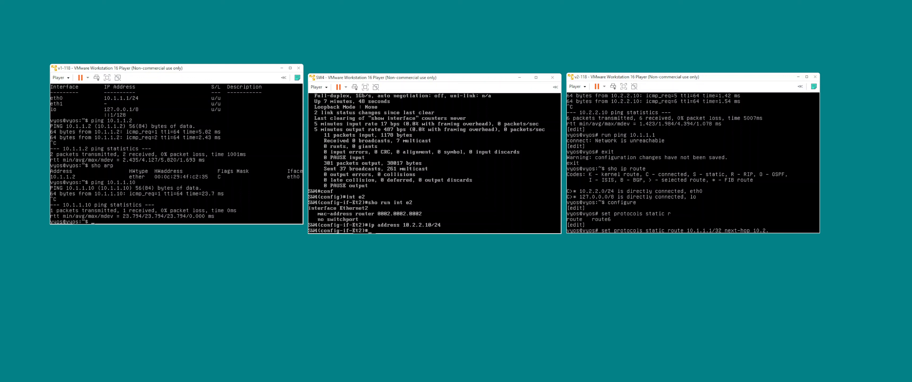
text(2.10)
key(Return)
text(com)
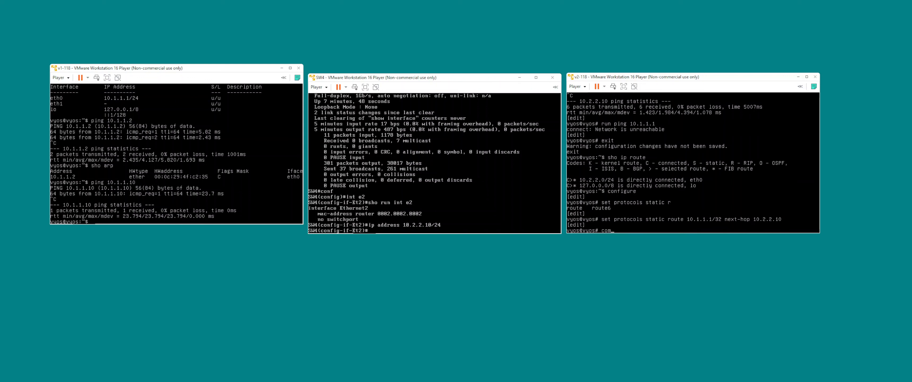
text(mit)
key(Return)
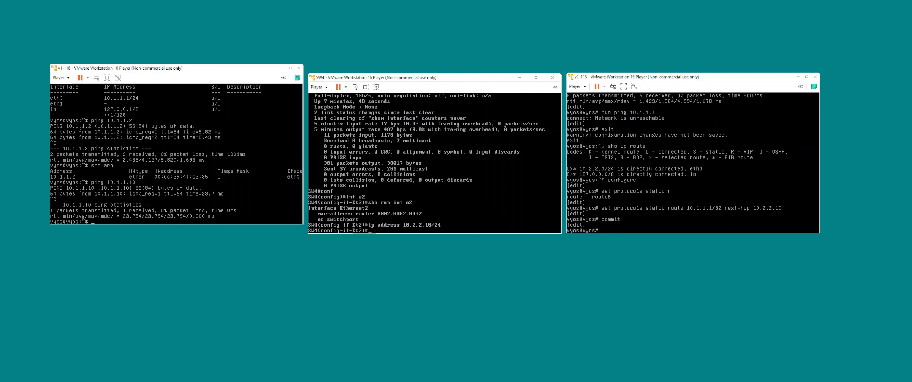
Start a ping to 10.1.1.1 from v2-118's configuration mode and leave it running.
text(run ping 10.1.1.1)
key(Return)
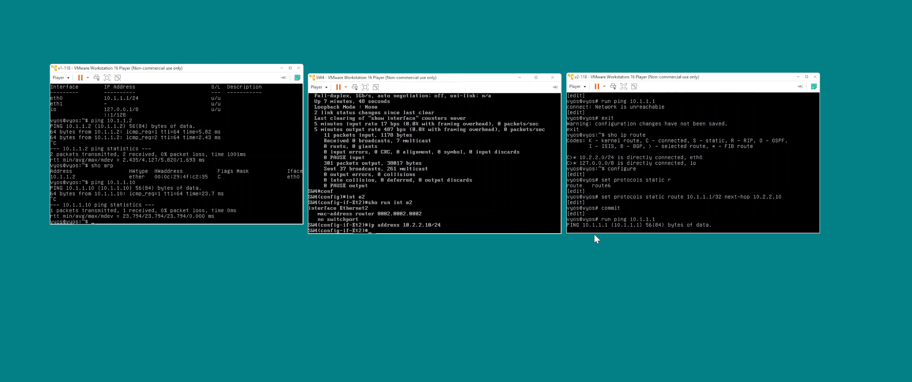
Open the Ethernet interface monitor on v1-118, then quit it and return to the prompt.
click(257, 200)
text(mo)
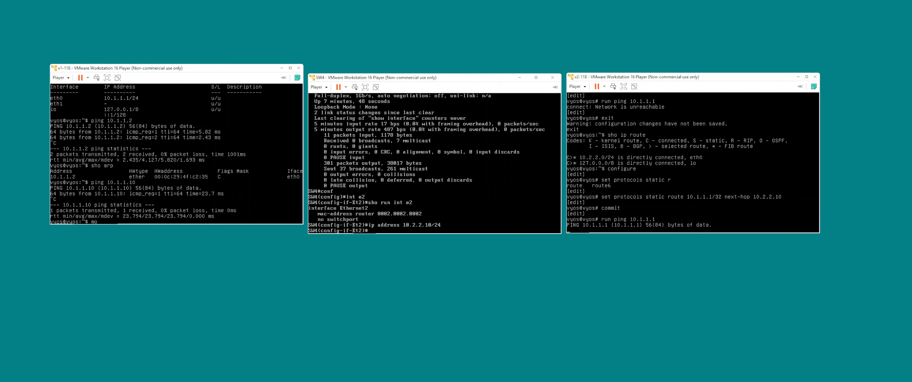
text(nitor interfaces ethernet)
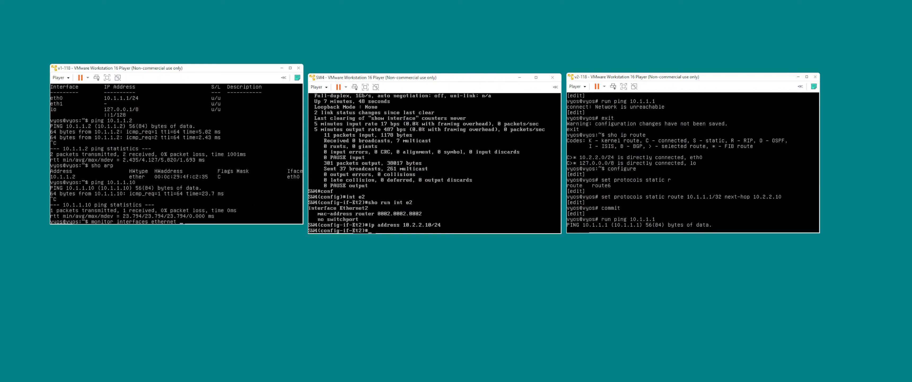
key(Return)
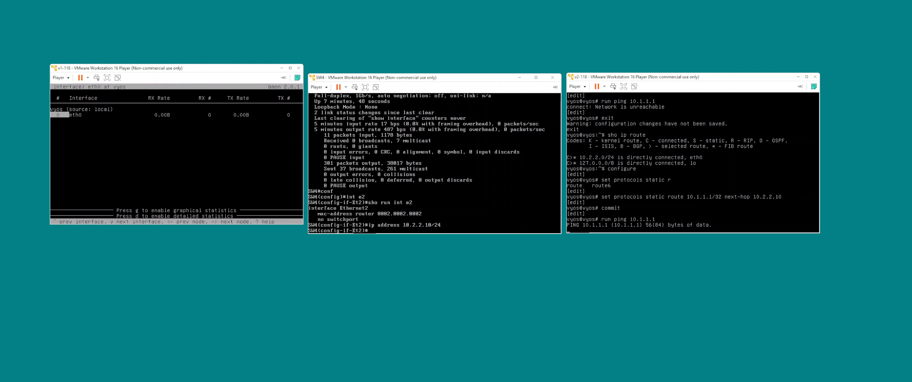
key(q)
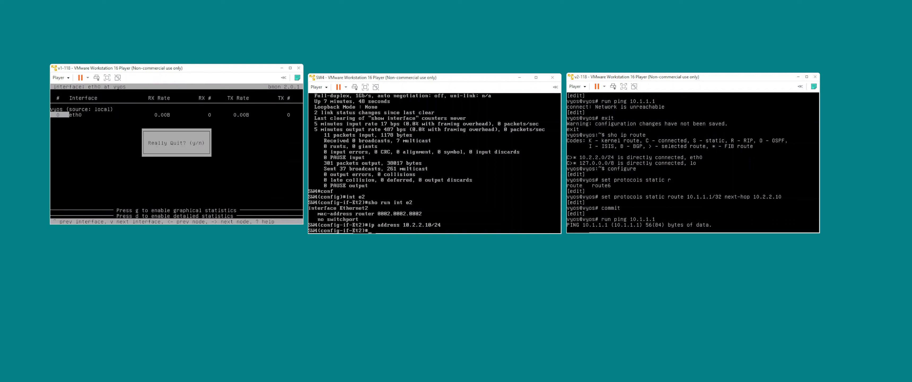
key(y)
key(Return)
key(Return)
key(Return)
key(Return)
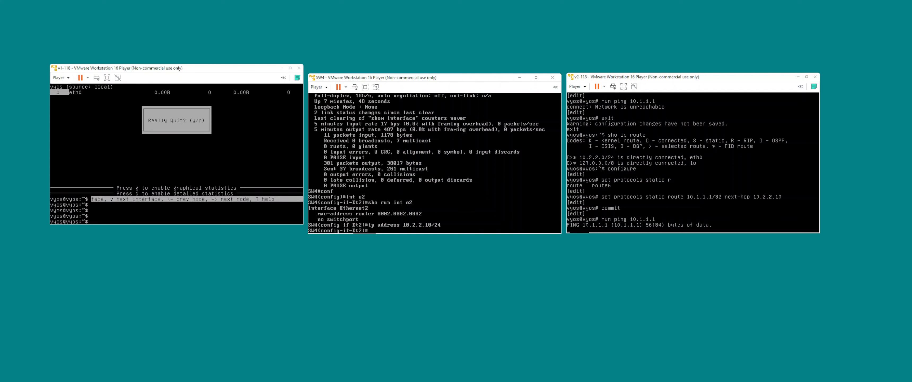
Try to start traffic monitoring on v1-118 with the commands "monitor traf" and "monitor traff".
text(monitor )
text(traceroute)
key(BackSpace)
key(BackSpace)
key(BackSpace)
key(BackSpace)
key(BackSpace)
key(BackSpace)
text(f)
key(Return)
key(Up)
text(f)
key(Return)
key(Up)
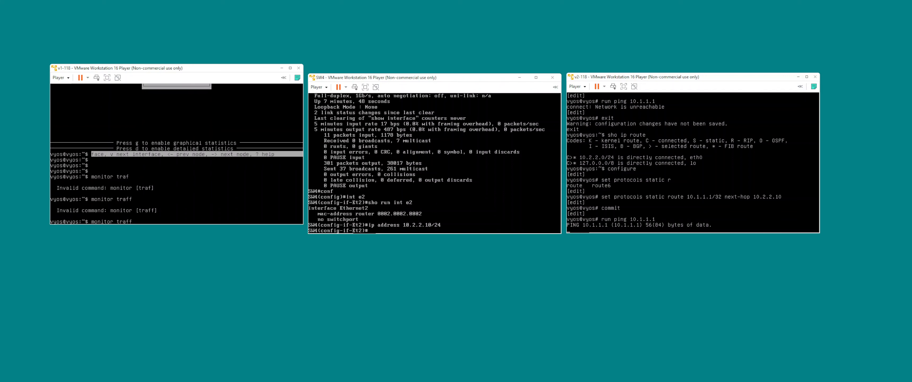
Monitor interface statistics for eth0 on v1-118, then quit the monitor.
key(BackSpace)
key(BackSpace)
key(BackSpace)
text(interfaces ethernet e)
key(Tab)
text(th0)
key(Tab)
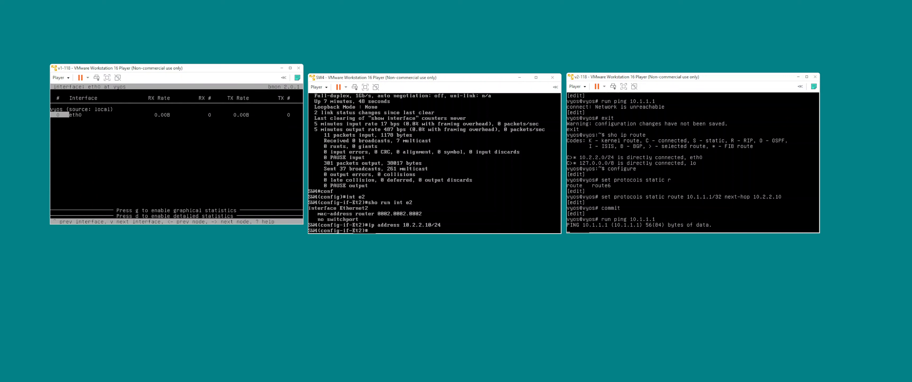
key(q)
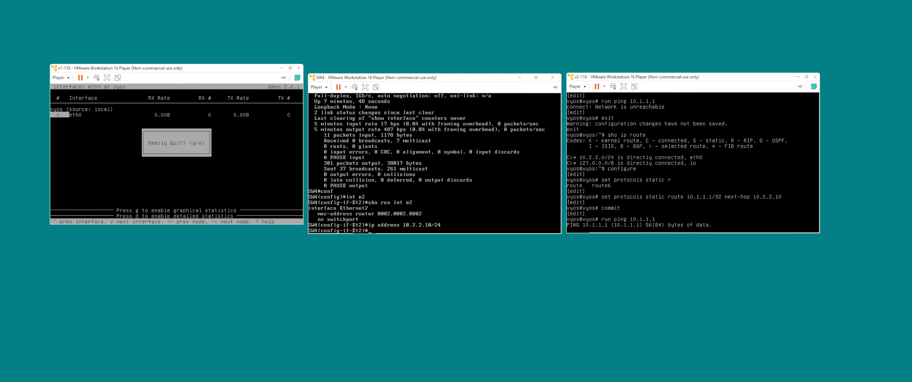
key(y)
key(Return)
key(Return)
key(Return)
key(Return)
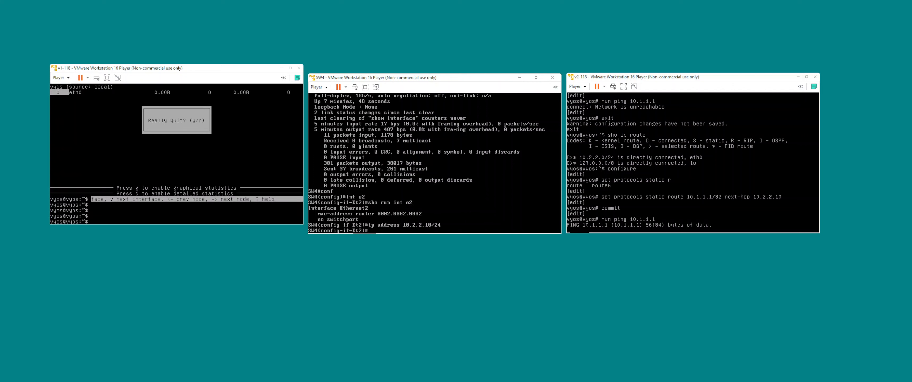
Display the IP routing table on v1-118.
text(sho ip ro)
key(Return)
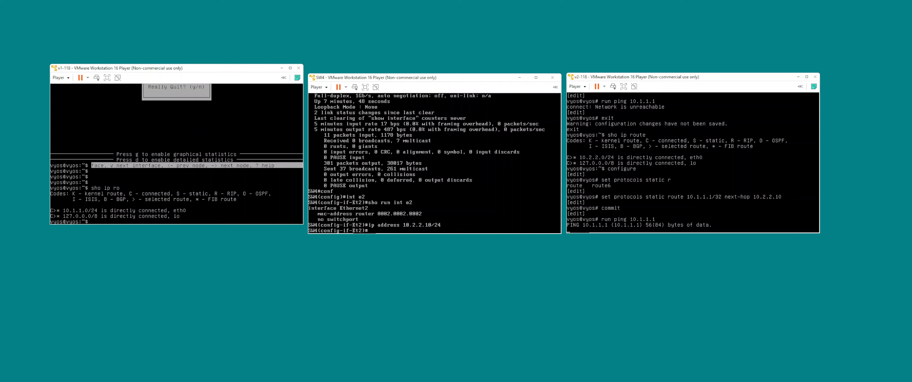
text(sho)
key(BackSpace)
key(BackSpace)
key(BackSpace)
List the available completions of the monitor and monitor interfaces commands on v1-118.
text(monitor)
key(Tab)
key(Tab)
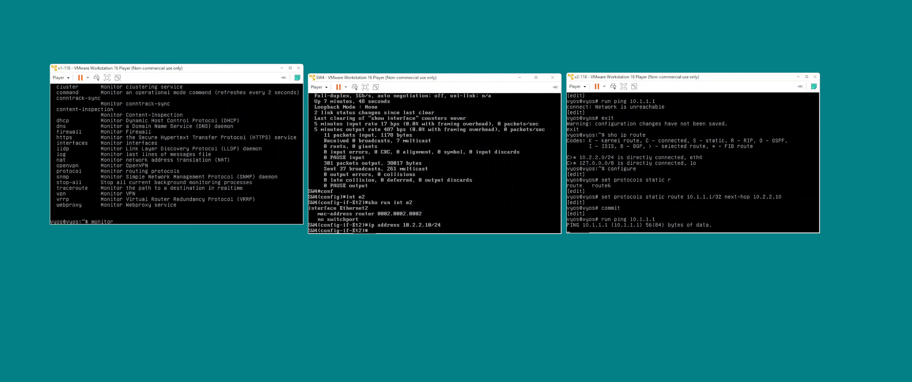
text(int)
key(Tab)
key(Tab)
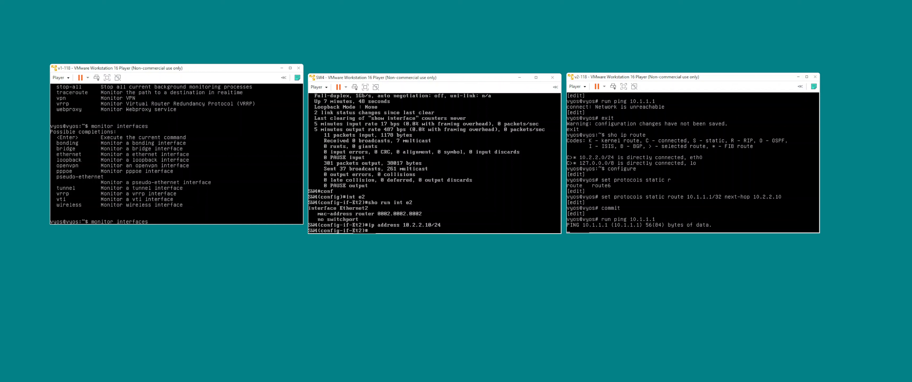
Start capturing traffic on v1-118's Ethernet interface eth0 with the filter icmp.
text(ethernet eh)
key(Tab)
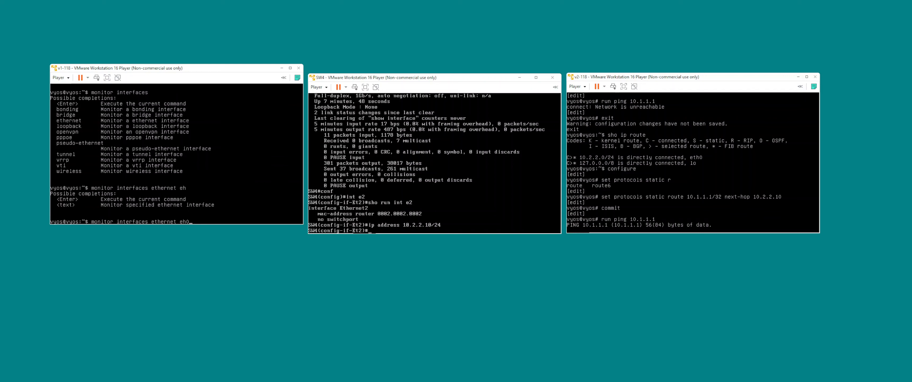
key(BackSpace)
text(e)
key(Tab)
key(BackSpace)
text(t)
key(Tab)
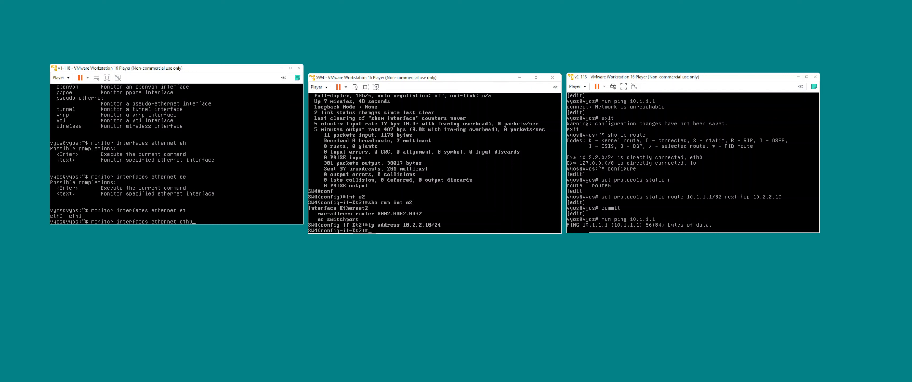
text(0)
key(Tab)
text(t)
key(Tab)
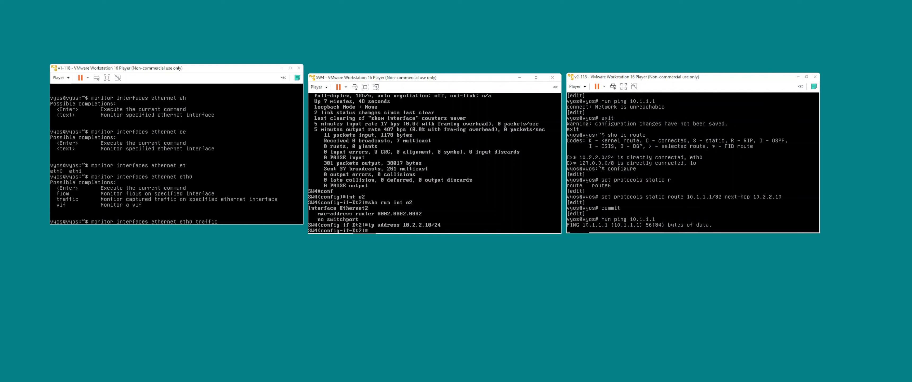
key(Tab)
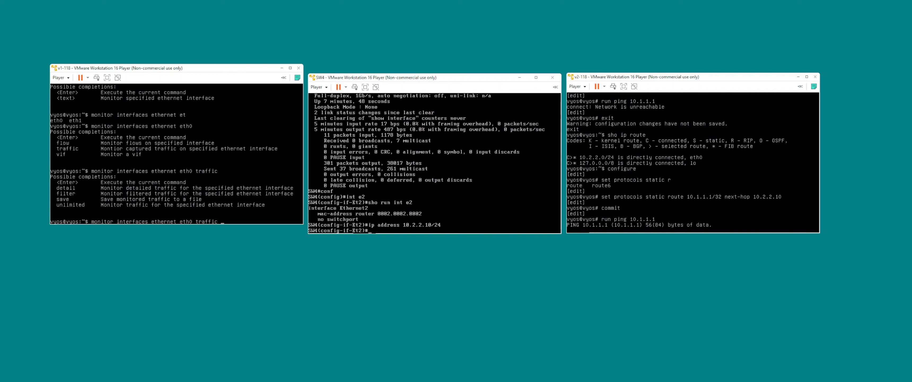
text(fi)
key(Tab)
text(icmp)
key(Return)
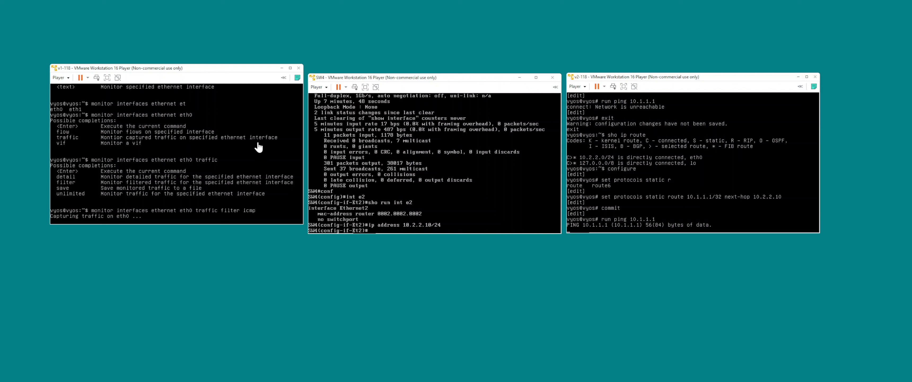
Stop the running ping on v2-118 and ping 10.1.1.1 from SW4.
click(647, 221)
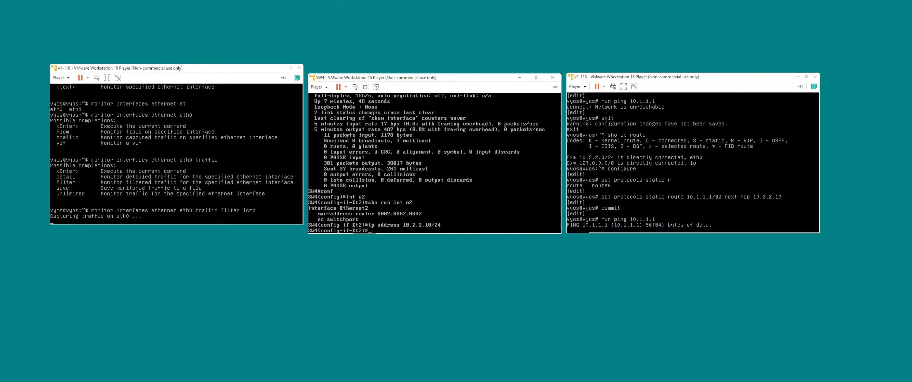
key(ctrl+c)
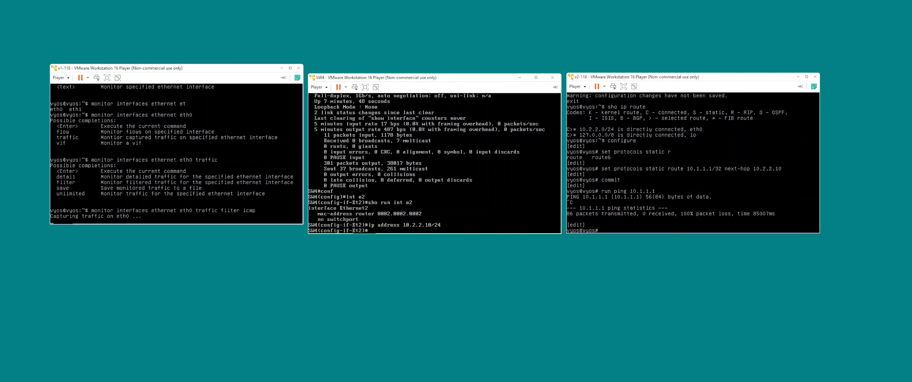
key(ctrl+alt)
click(468, 168)
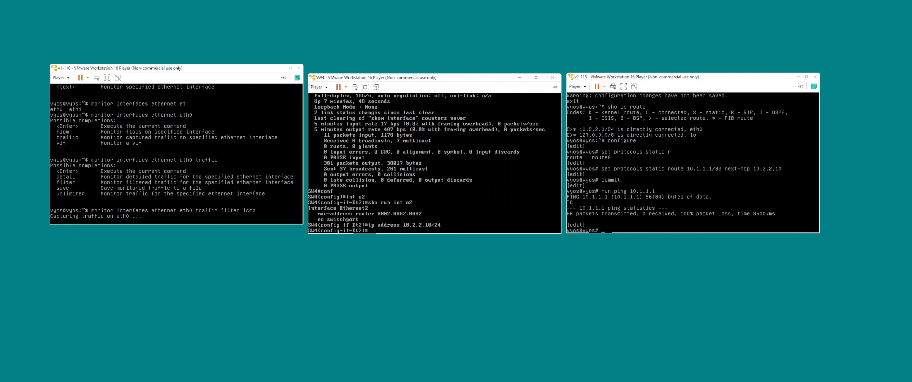
text(ping 10.1.1.1)
key(Return)
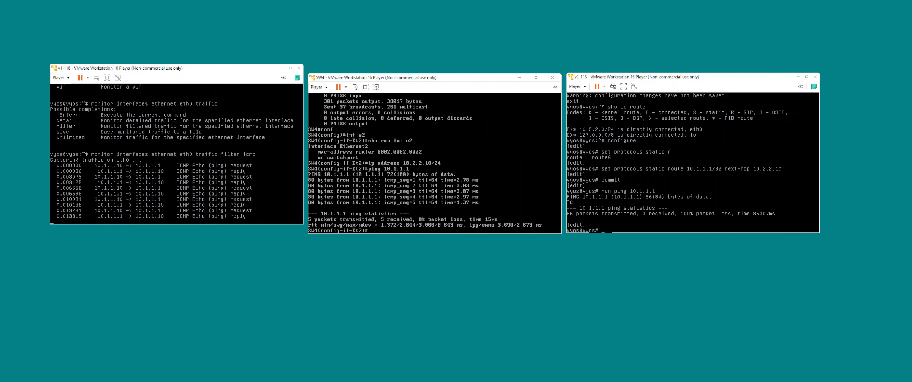
Display v2-118's interfaces and their IP addresses from configuration mode.
key(ctrl+alt)
click(645, 202)
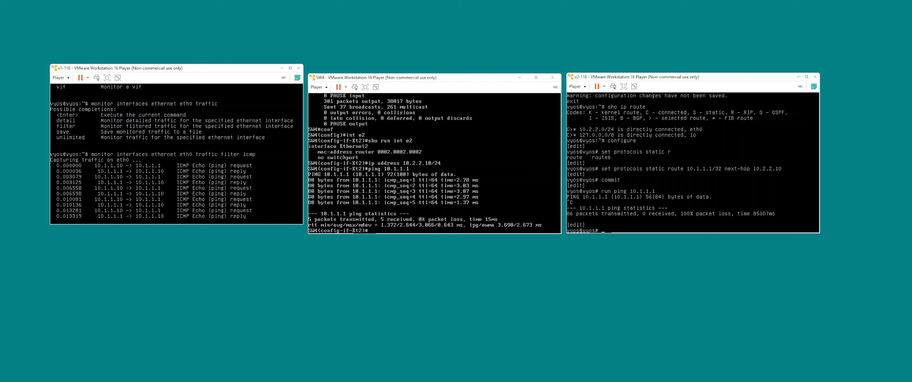
text(run sho run int)
key(Return)
key(Up)
key(Return)
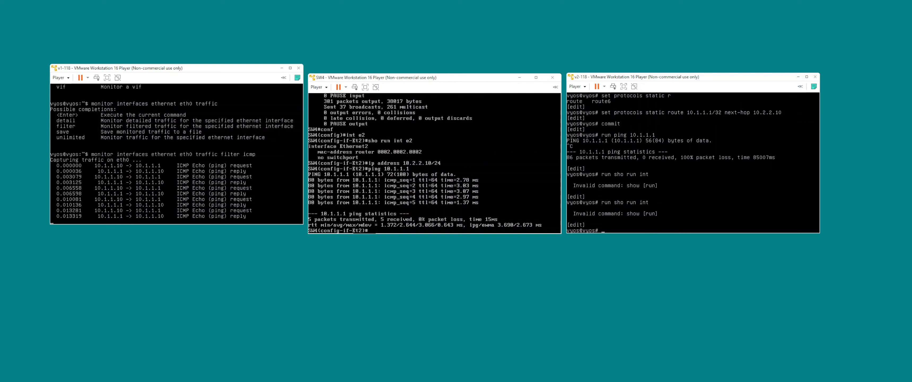
text(run sho interfaces)
key(Return)
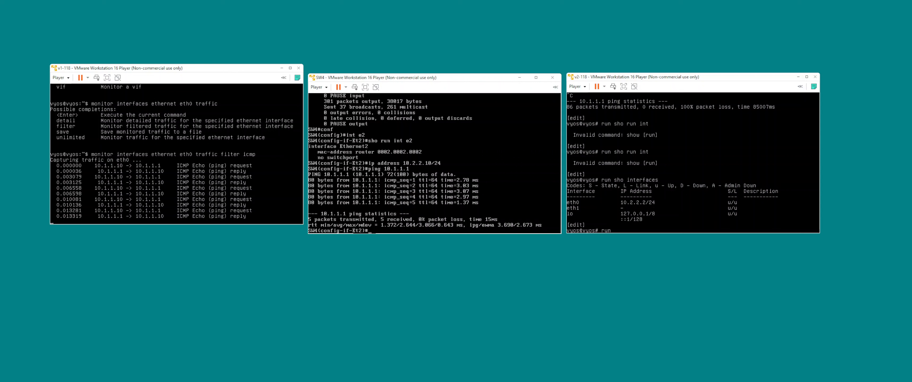
Display v2-118's IP routing table from configuration mode.
text(sho ip route)
key(Return)
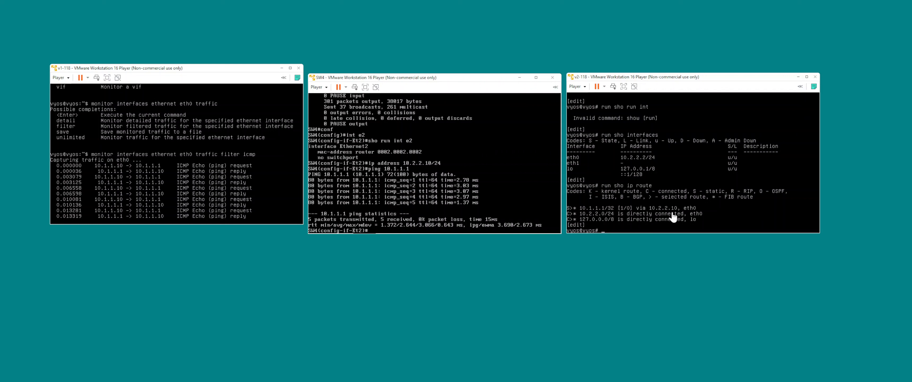
Display the brief IP interface summary on SW4.
click(503, 208)
text(sho ip int brie)
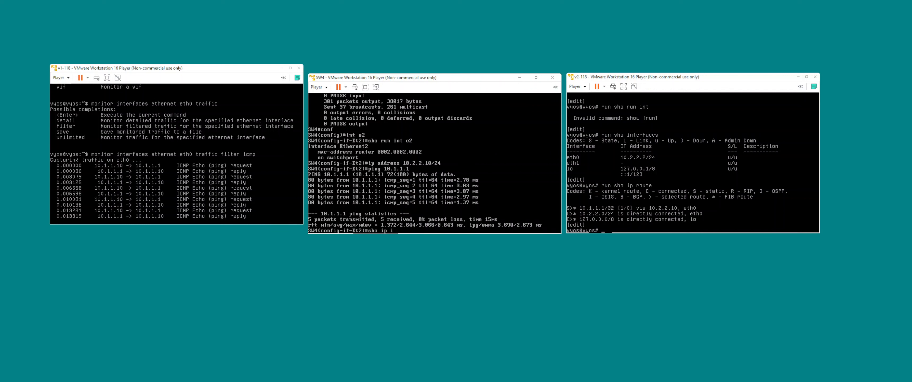
key(Return)
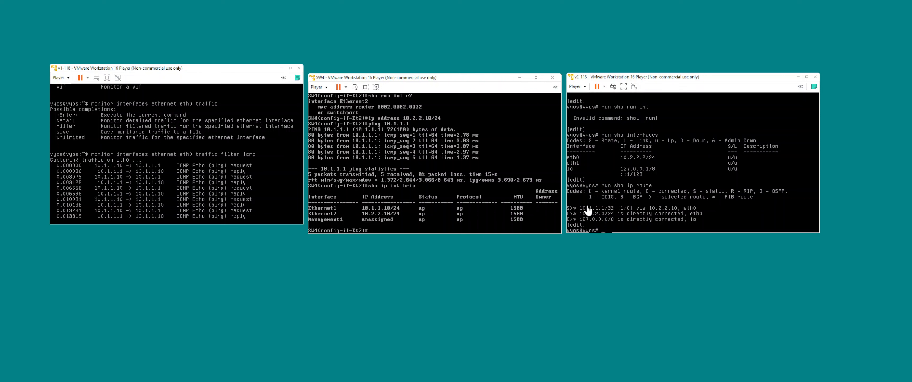
Ping 10.2.2.10 from v2-118, stop that ping, and start pinging 10.1.1.1.
click(636, 203)
text(ping )
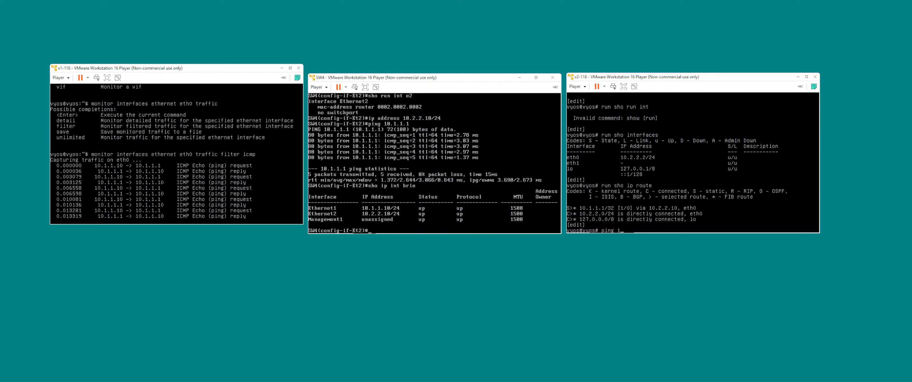
text(10.2.2.2)
key(BackSpace)
text(10)
key(Return)
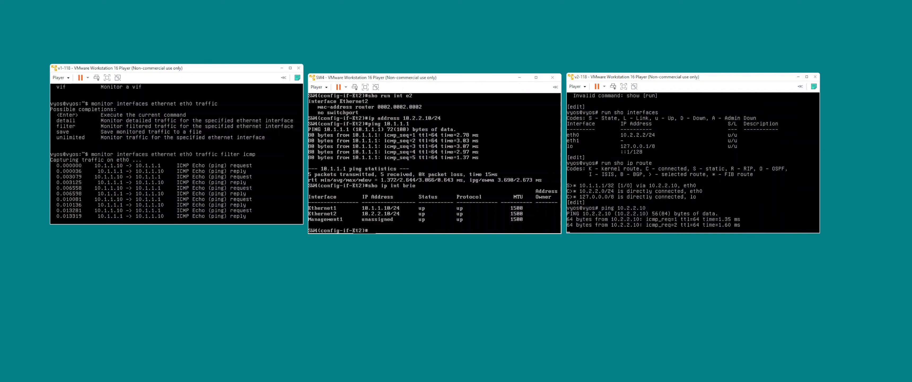
key(ctrl+c)
key(Up)
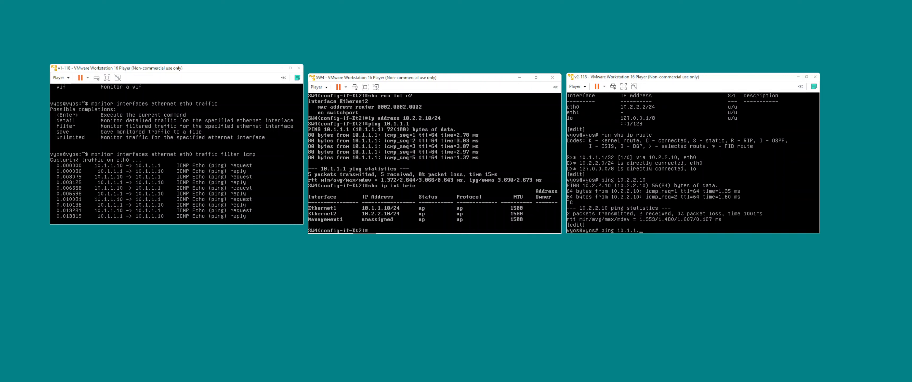
key(Return)
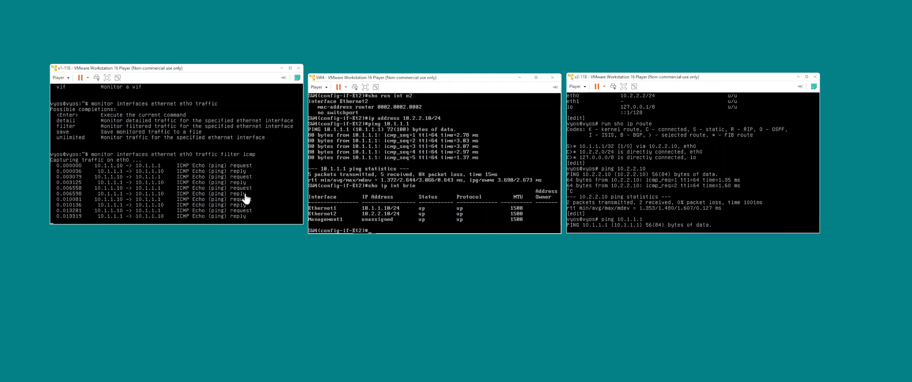
Stop the eth0 ICMP traffic capture on v1-118 and display its IP routing table.
click(237, 206)
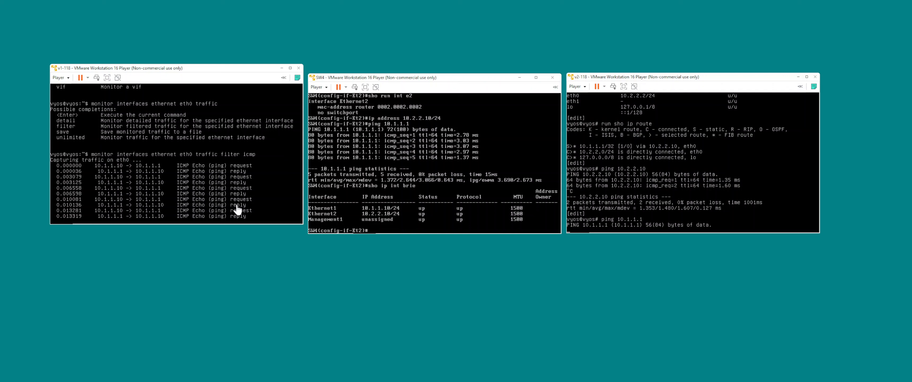
key(ctrl+c)
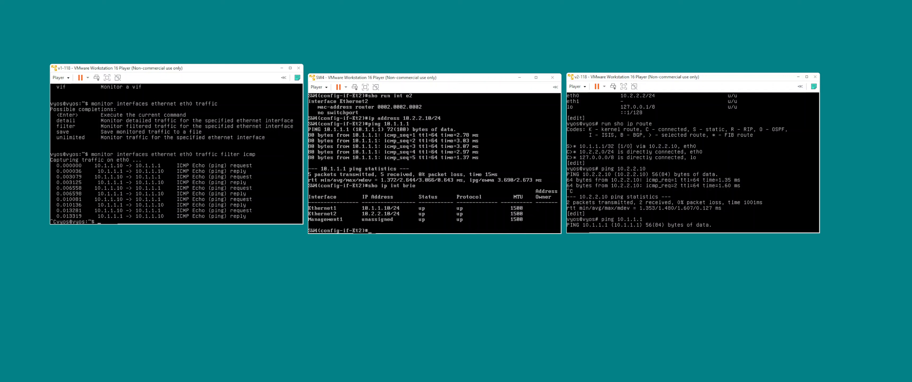
key(Return)
text(sho ip ro)
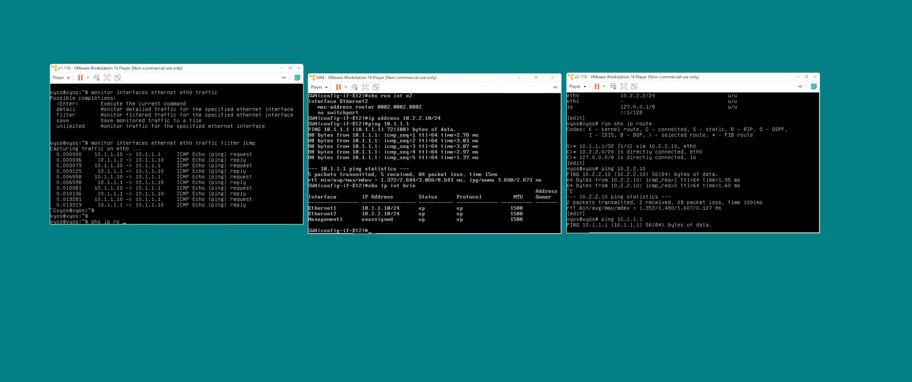
key(question)
key(Return)
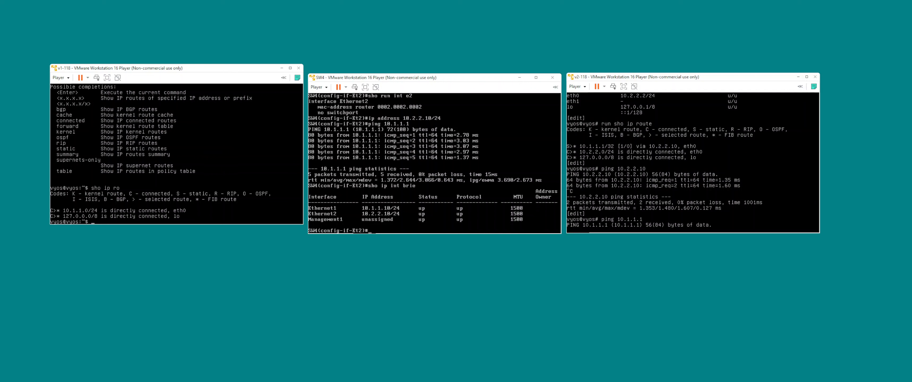
In configuration mode on v1-118, add a static route to 10.2.2.2/32 with next-hop 10.1.1.10 and commit it.
text(configure)
key(Return)
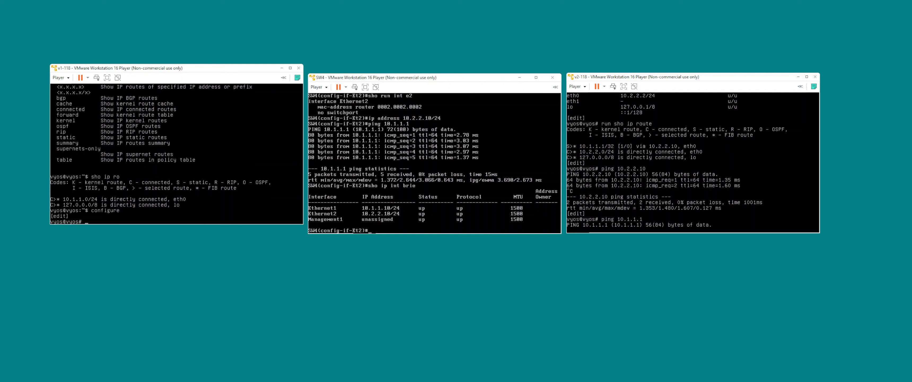
text(set protocols static r)
key(Tab)
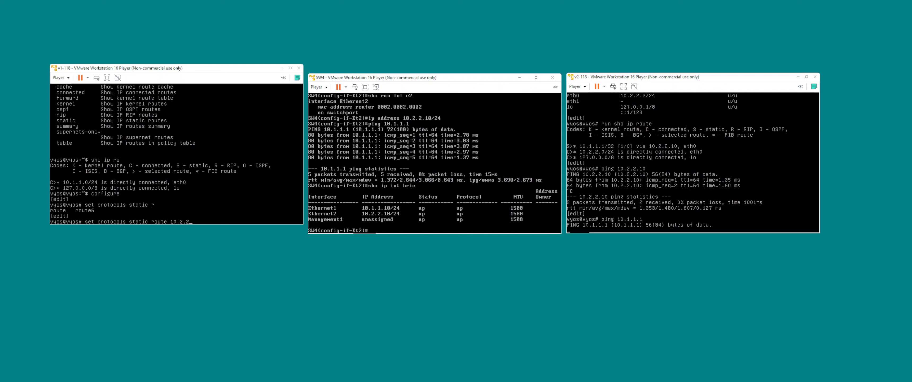
text(10.2.2.2/32 ne)
key(Tab)
text(10.1.1.10)
key(Return)
text(commit)
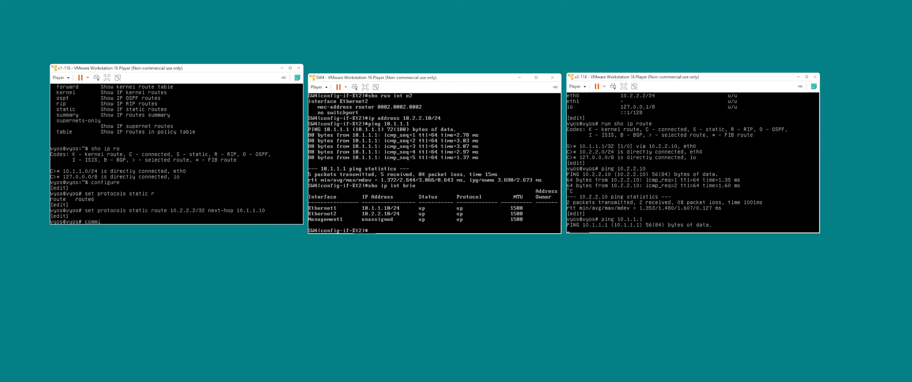
key(Return)
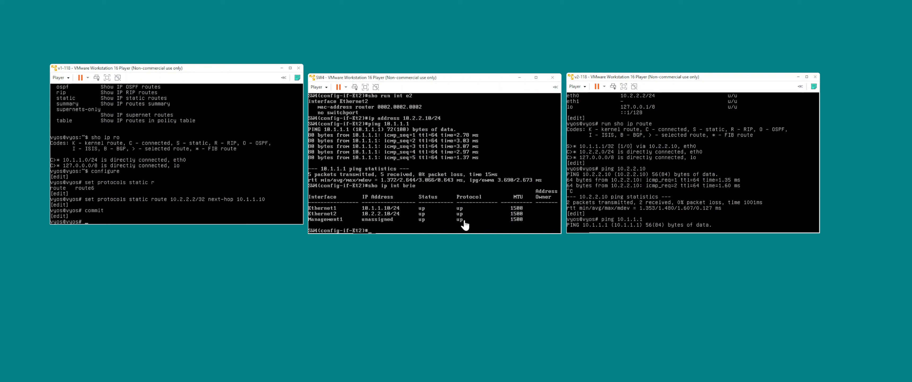
Stop the running ping on v2-118 and display its IP routing table from configuration mode.
key(ctrl+c)
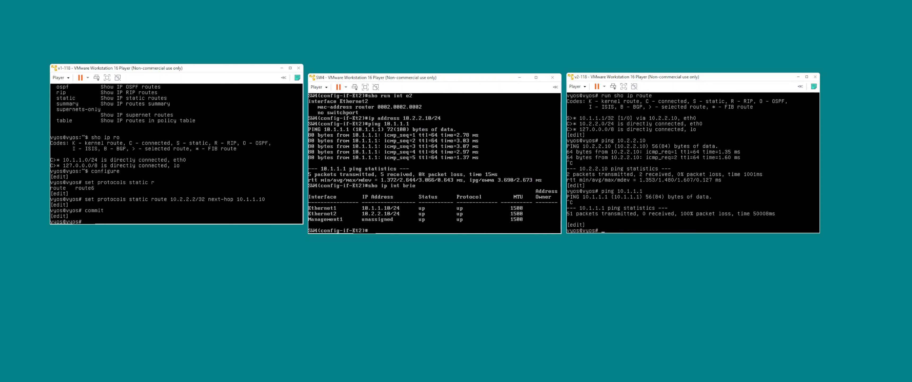
text(run sho ip ro)
key(Return)
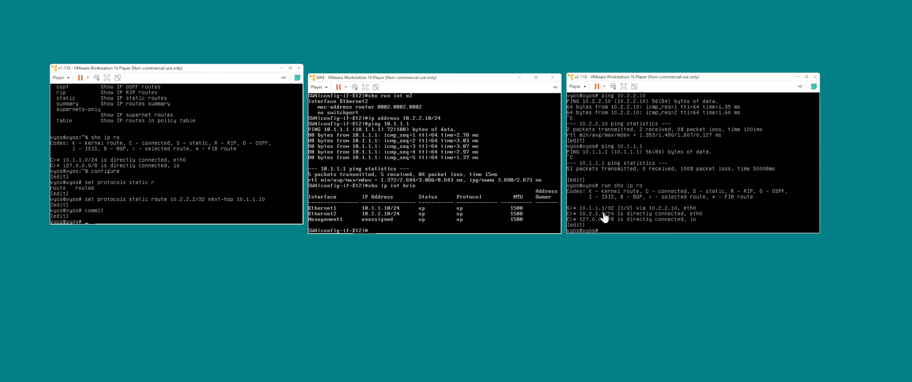
Display v1-118's interfaces and their IP addresses from configuration mode.
click(269, 177)
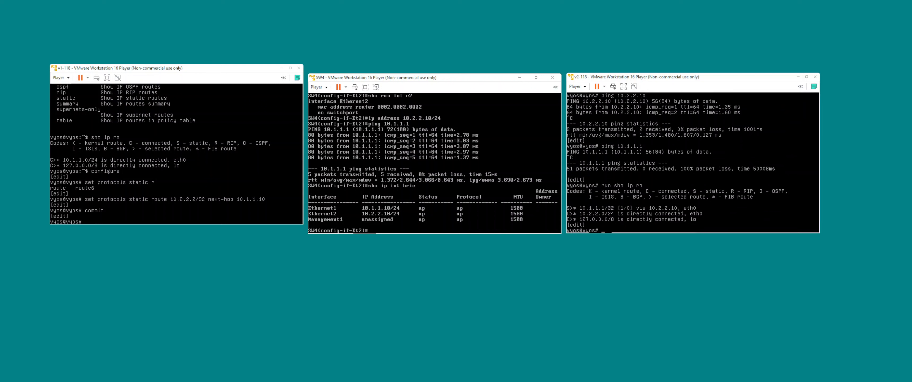
text(run sho interfaces)
key(Return)
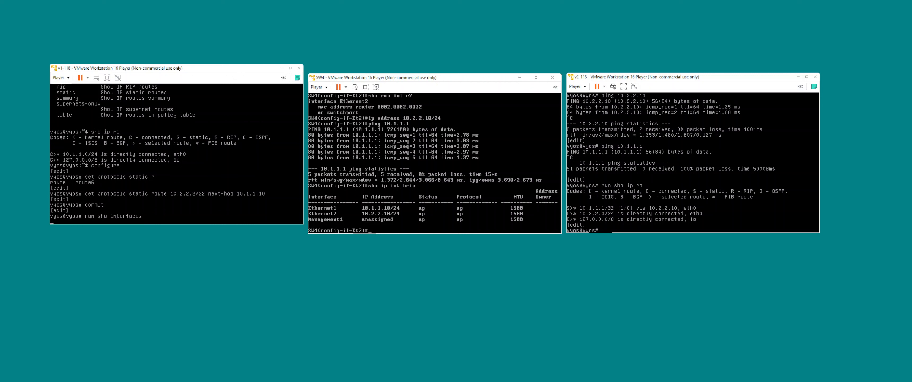
key(ctrl+alt)
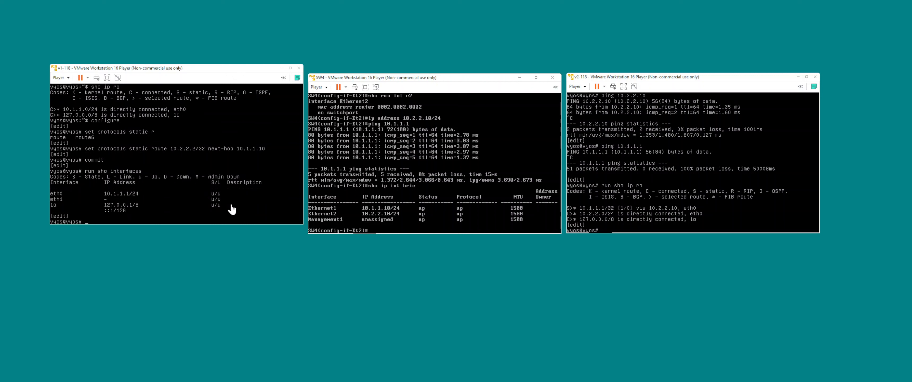
Ping 10.1.1.1 from v2-118's configuration mode, and stop the ping.
click(635, 215)
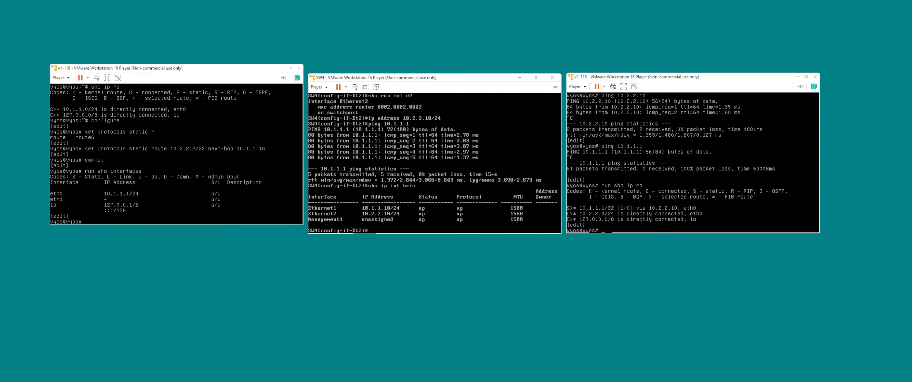
text(run ping 10)
text(.1.1.1)
key(Return)
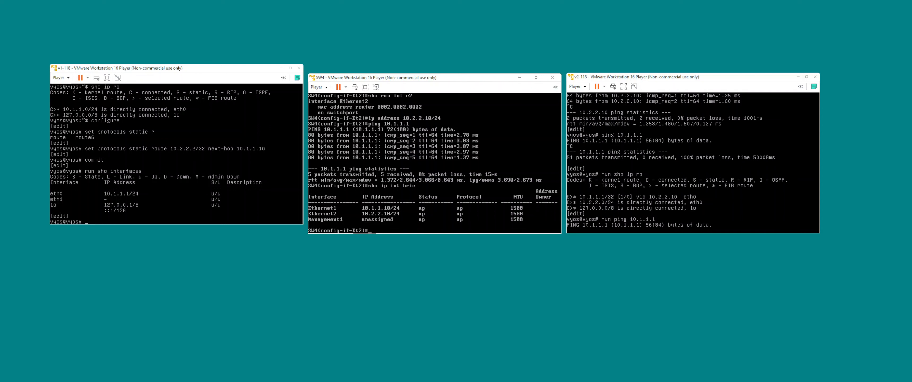
key(ctrl+c)
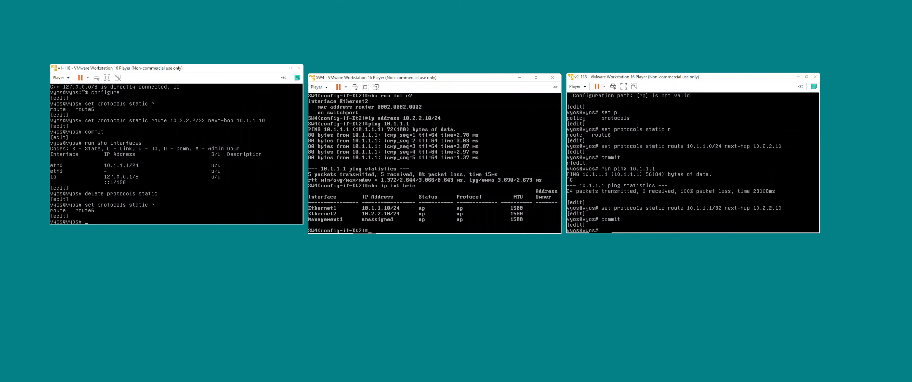
Display the IP routing tables of v1-118 and v2-118 from configuration mode.
text(n sho ip route)
key(Return)
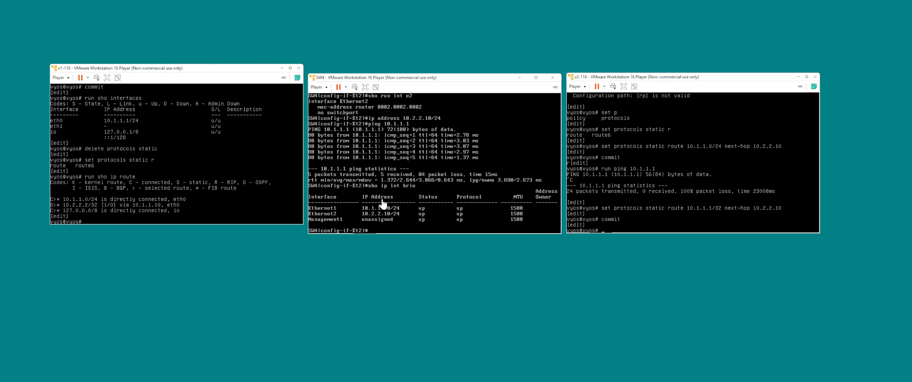
click(634, 206)
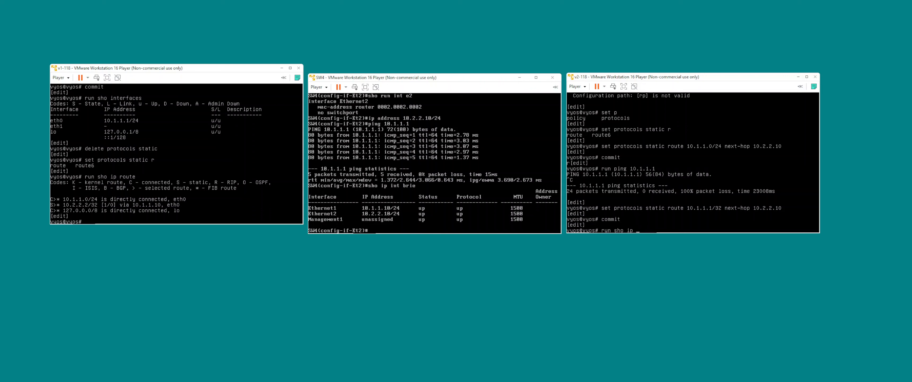
text(ro)
key(Return)
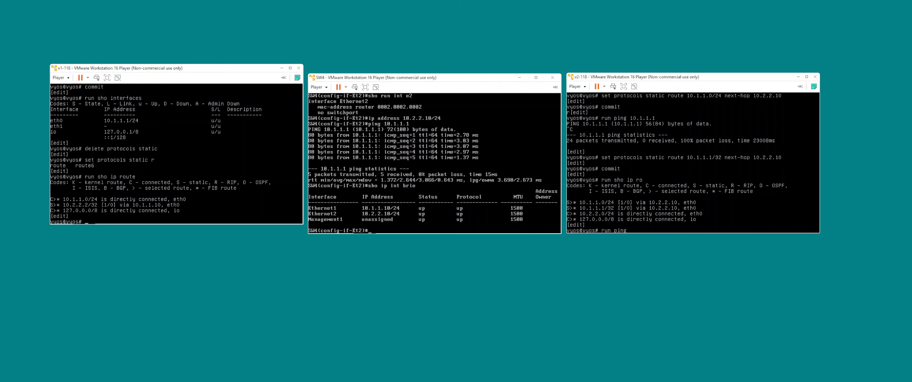
Start continuous pings to 10.1.1.1 from v2-118 and to 10.2.2.2 from v1-118.
key(Return)
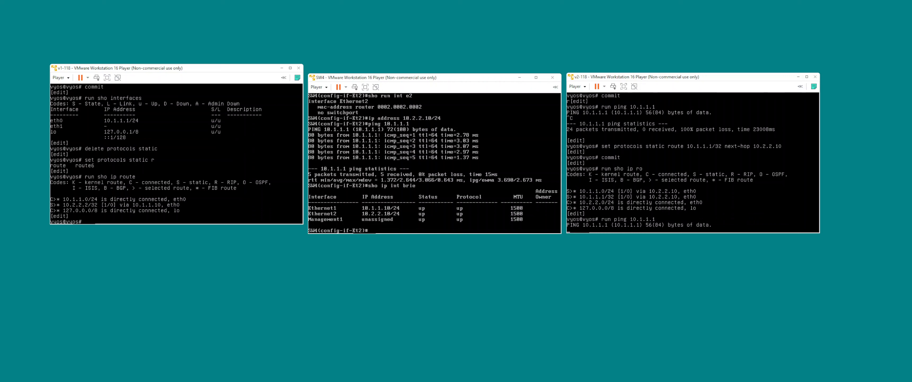
text(run ping 10.2.2.2)
key(Return)
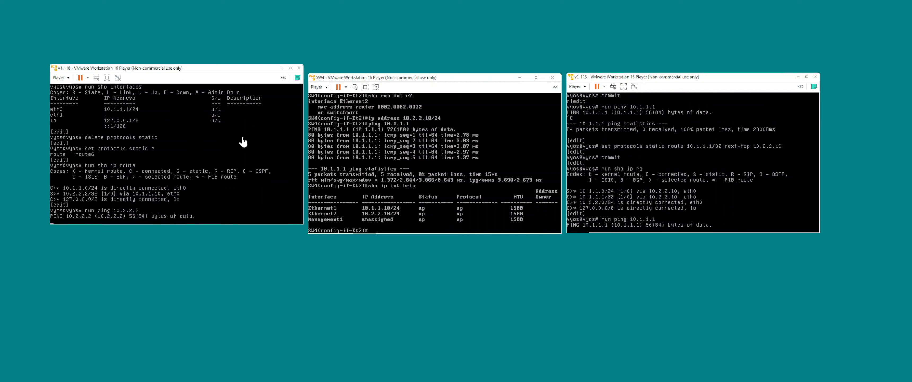
Exit interface configuration on SW4 and enable IP routing globally.
click(440, 170)
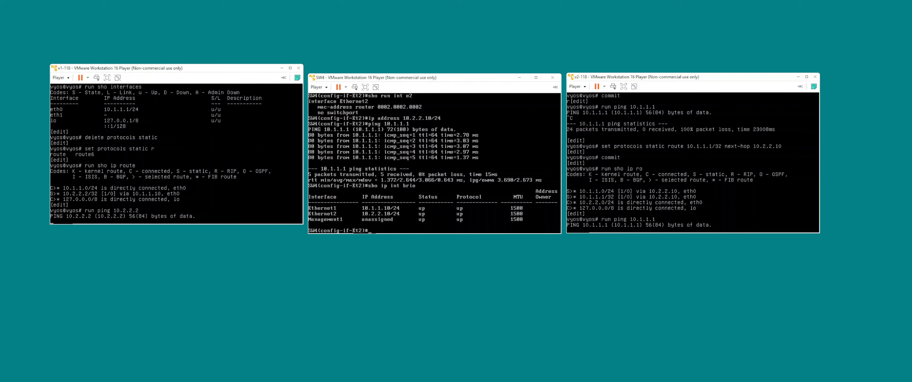
text(exit)
key(Return)
text(ig)#ip rout)
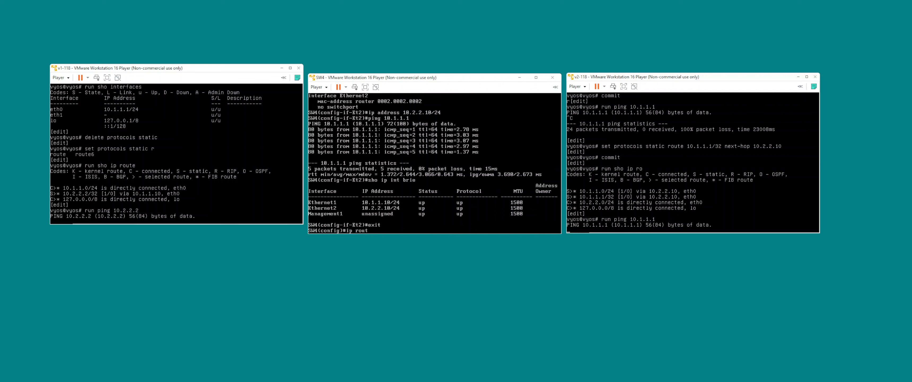
text(ing)
key(Return)
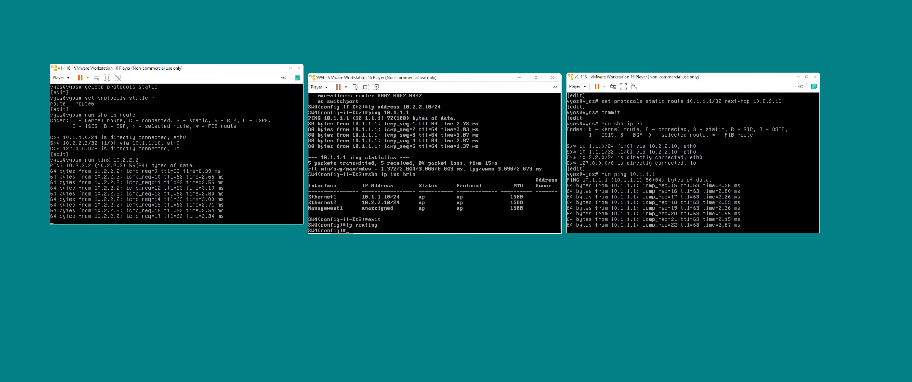
Stop the running pings on v1-118 and v2-118.
key(ctrl+c)
key(ctrl+c)
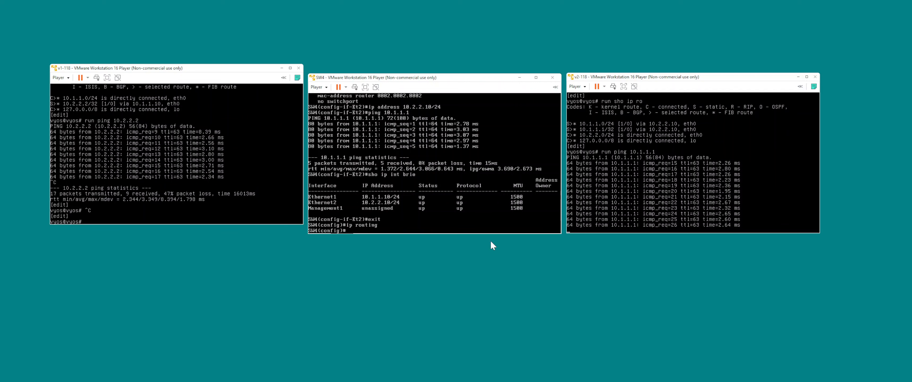
click(618, 181)
key(ctrl+c)
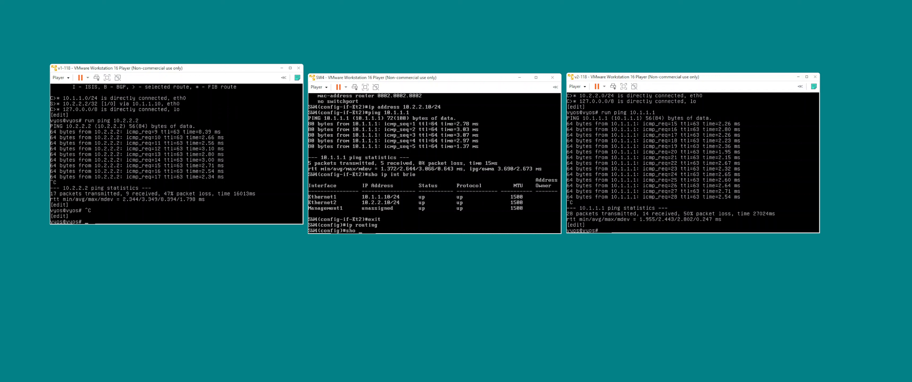
Display the running configuration of Ethernet1 and Ethernet2 on SW4.
text(int e1)
key(Return)
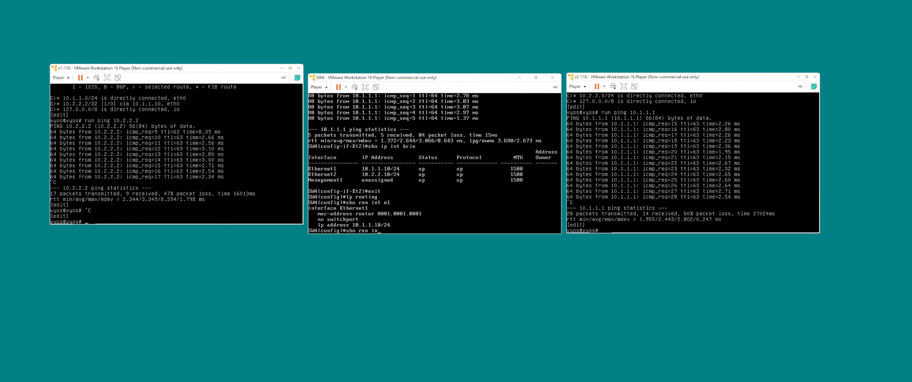
text(2)
key(Return)
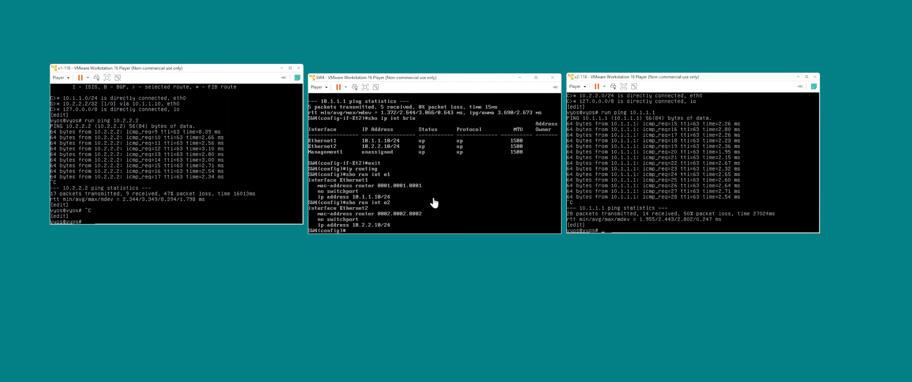
Display v1-118's interface addresses from configuration mode.
click(216, 158)
text(sho)
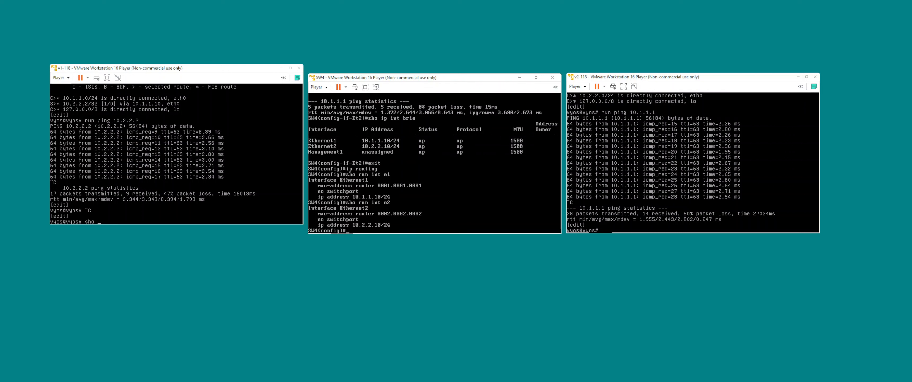
key(BackSpace)
key(BackSpace)
key(BackSpace)
key(BackSpace)
text(run sho int)
key(Return)
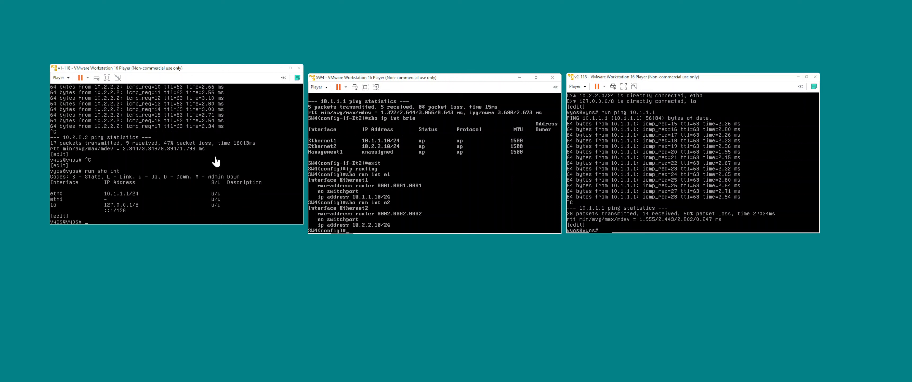
Display v2-118's interface addresses from configuration mode.
click(692, 191)
text(run s)
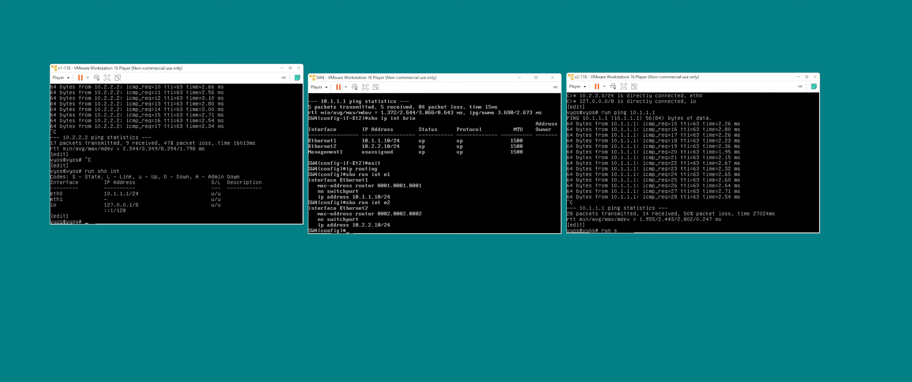
text(ho interfaces)
key(Return)
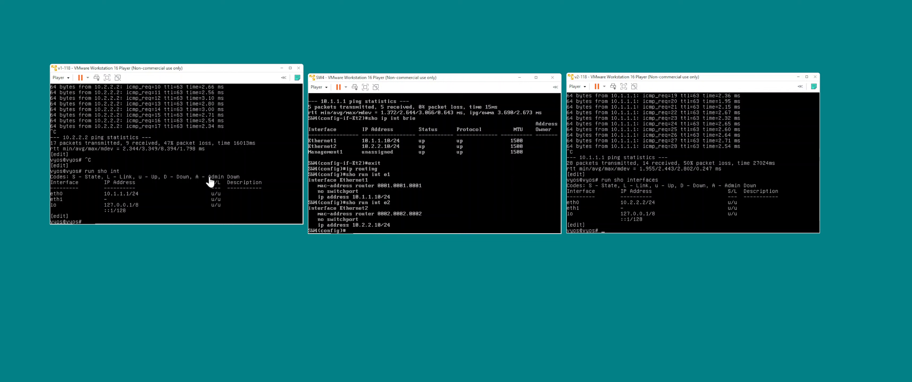
Display v1-118's IP routing table from configuration mode.
click(625, 198)
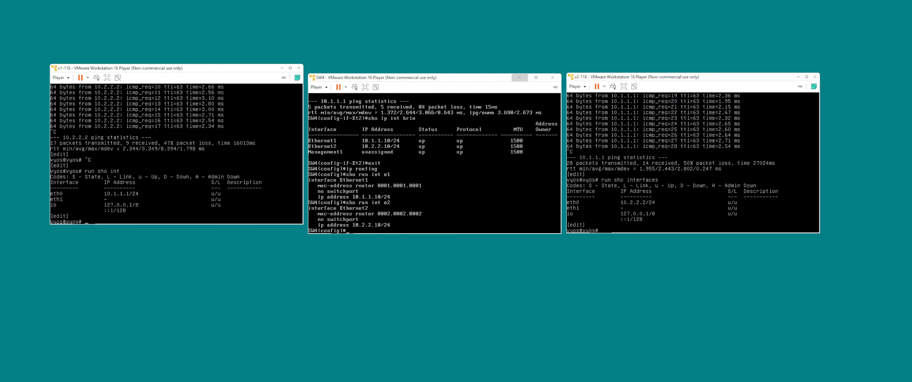
text(p route)
key(Return)
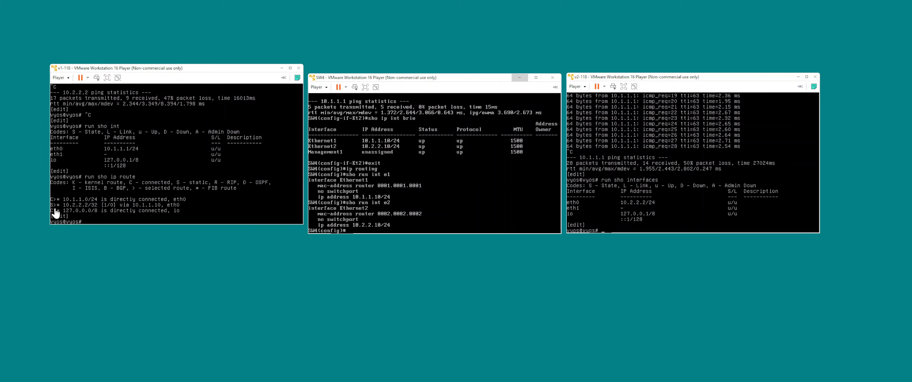